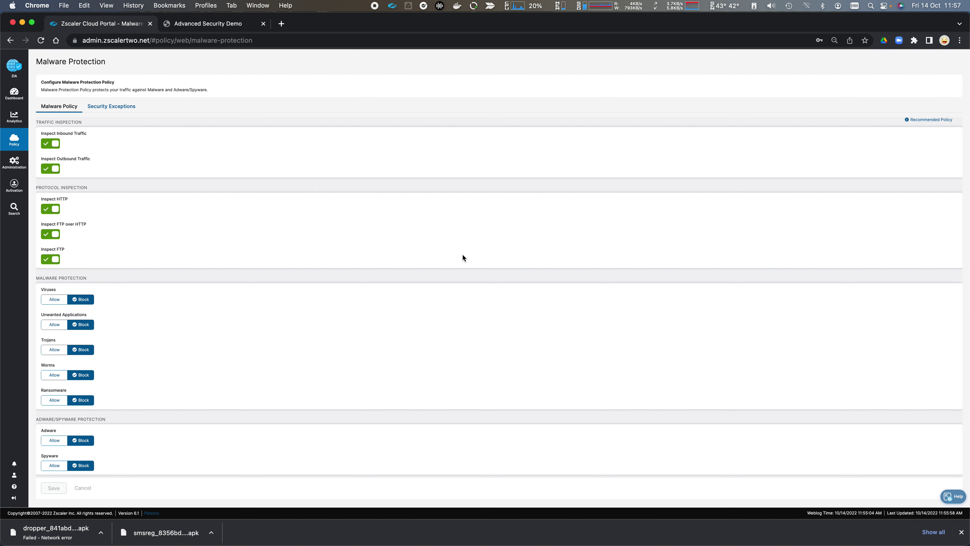
# Step: Review the Malware Protection policy settings and its security exceptions
pyautogui.scroll(-2, 462, 255)
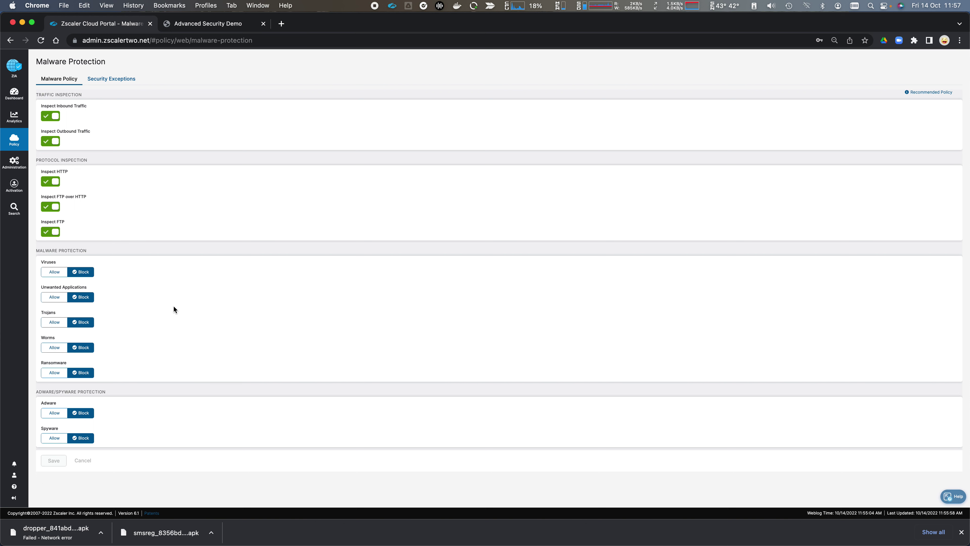
pyautogui.scroll(-1, 208, 327)
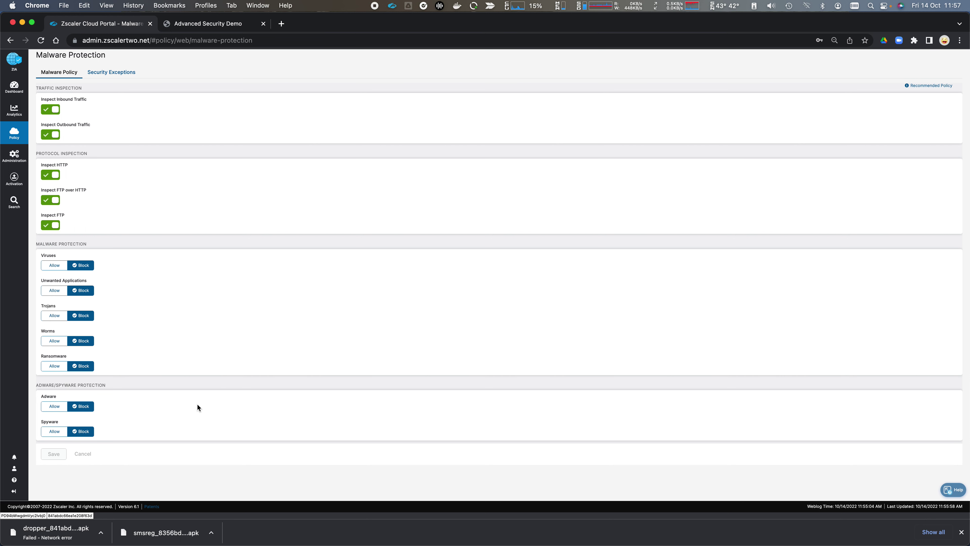
pyautogui.scroll(3, 164, 379)
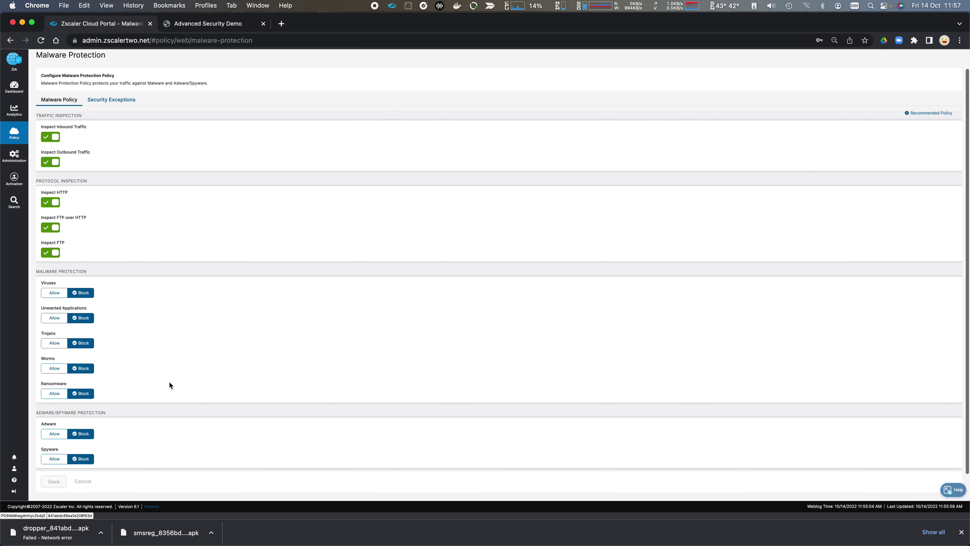
pyautogui.click(124, 101)
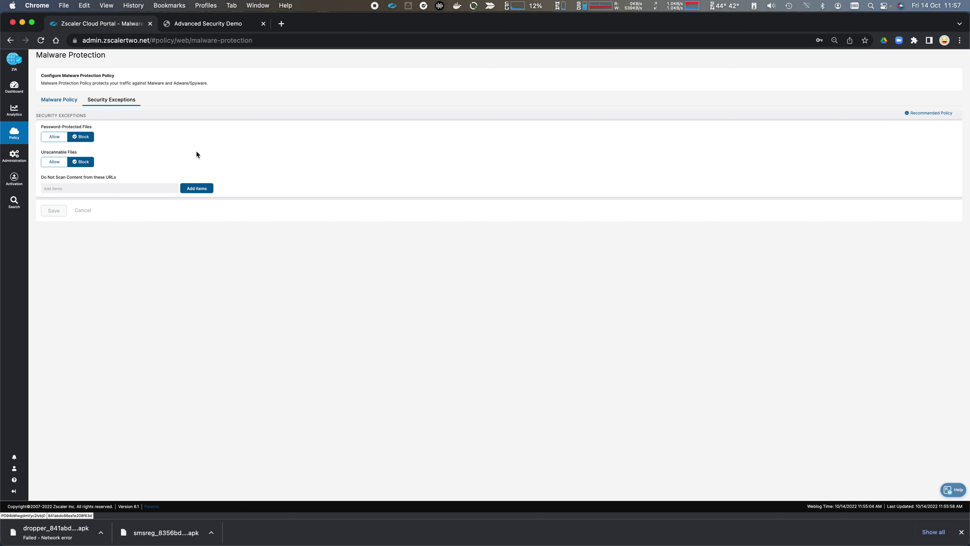
# Step: Open the Advanced Threat Protection policy and set the suspicious content Page Risk threshold to 31
pyautogui.moveTo(15, 134)
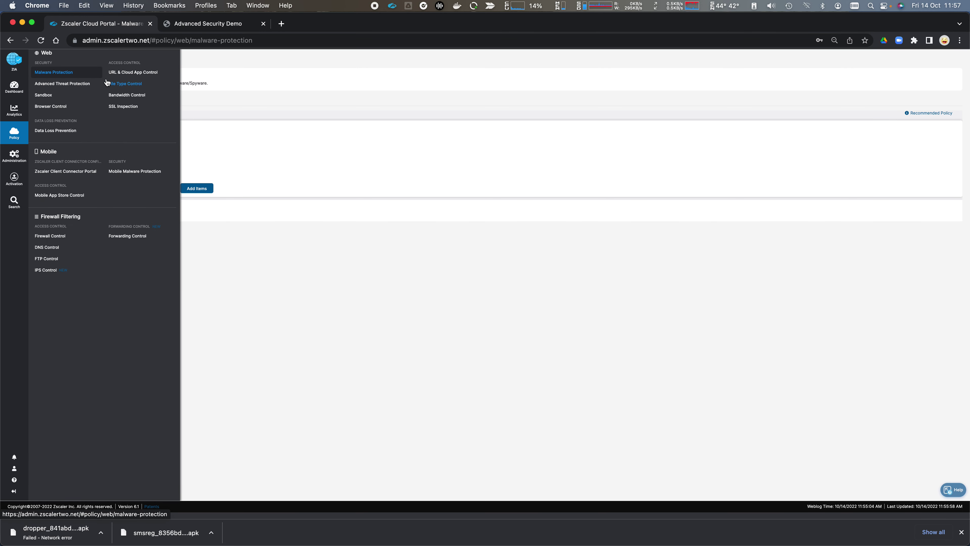
pyautogui.click(69, 83)
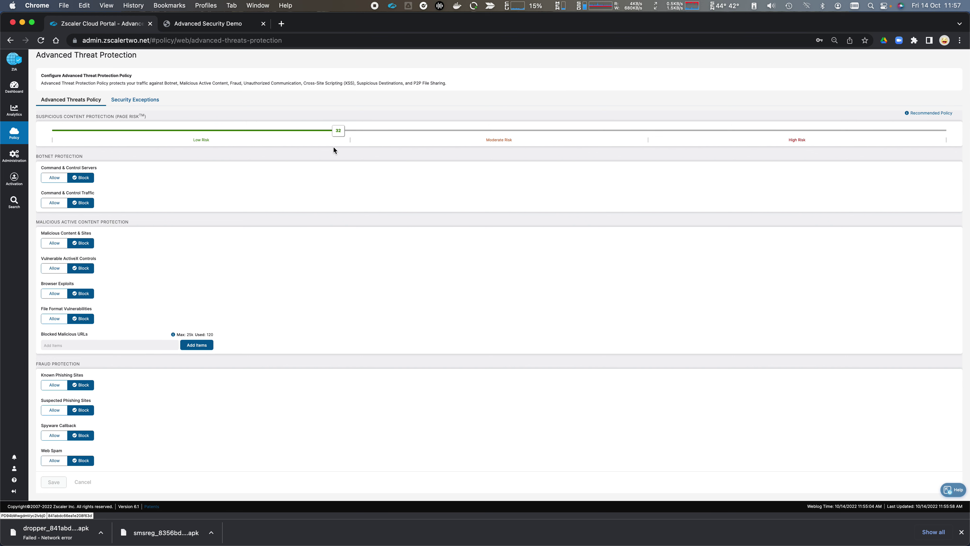
pyautogui.click(333, 131)
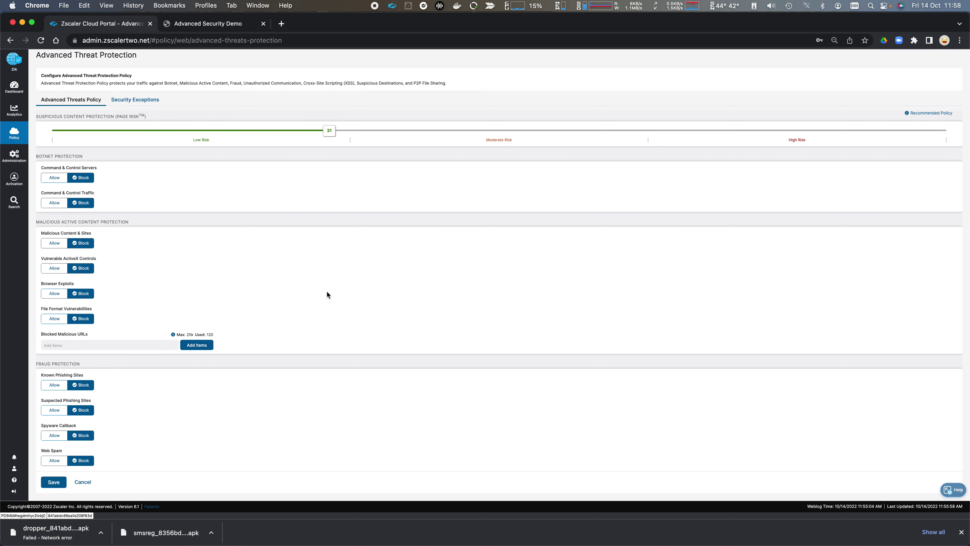
# Step: Add Russia to the blocked countries under Suspicious Destinations Protection and save the Advanced Threat Protection policy
pyautogui.scroll(-3, 336, 315)
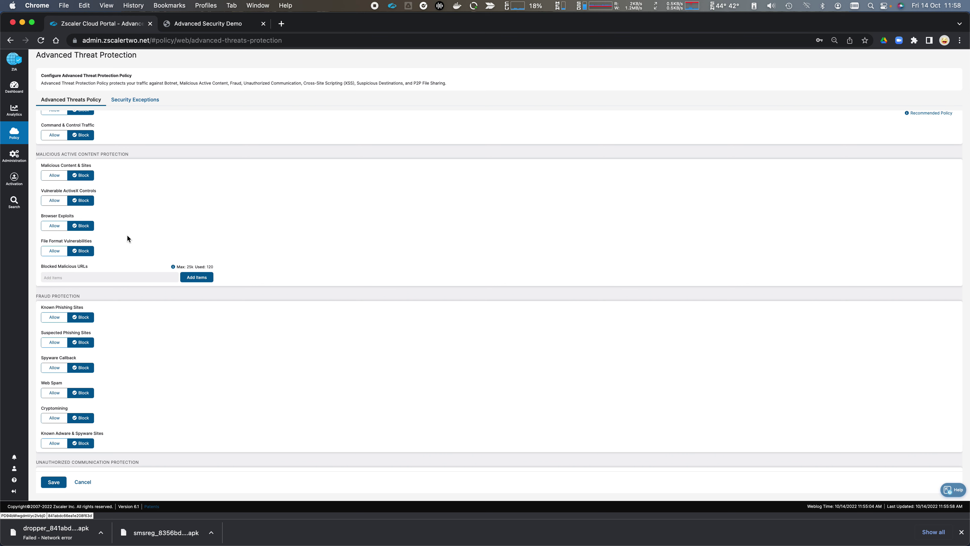
pyautogui.scroll(-5, 294, 250)
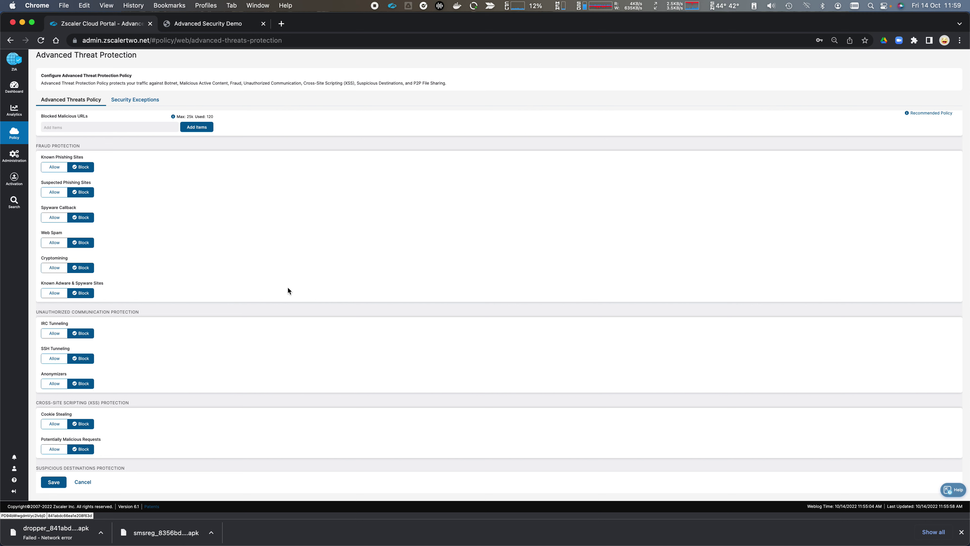
pyautogui.scroll(-4, 287, 290)
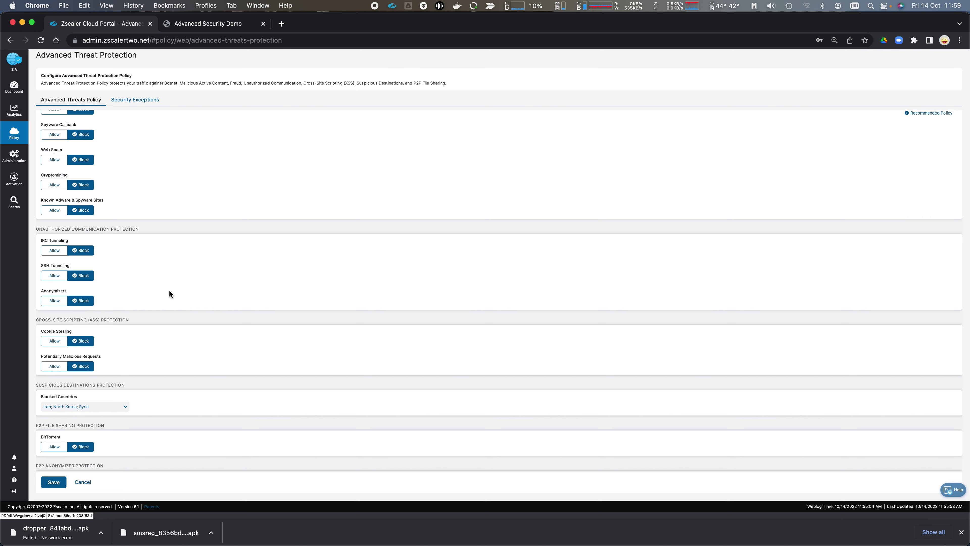
pyautogui.scroll(-3, 170, 295)
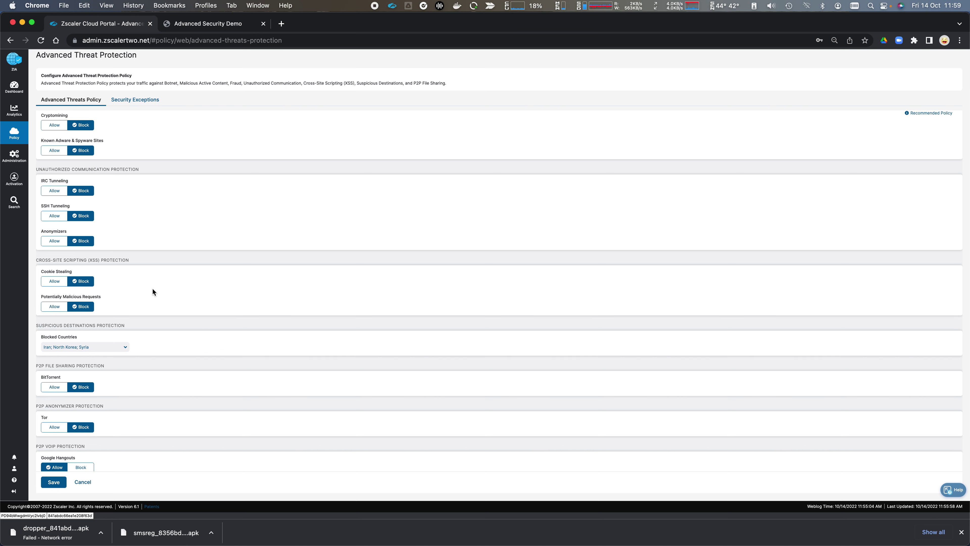
pyautogui.scroll(-1, 183, 299)
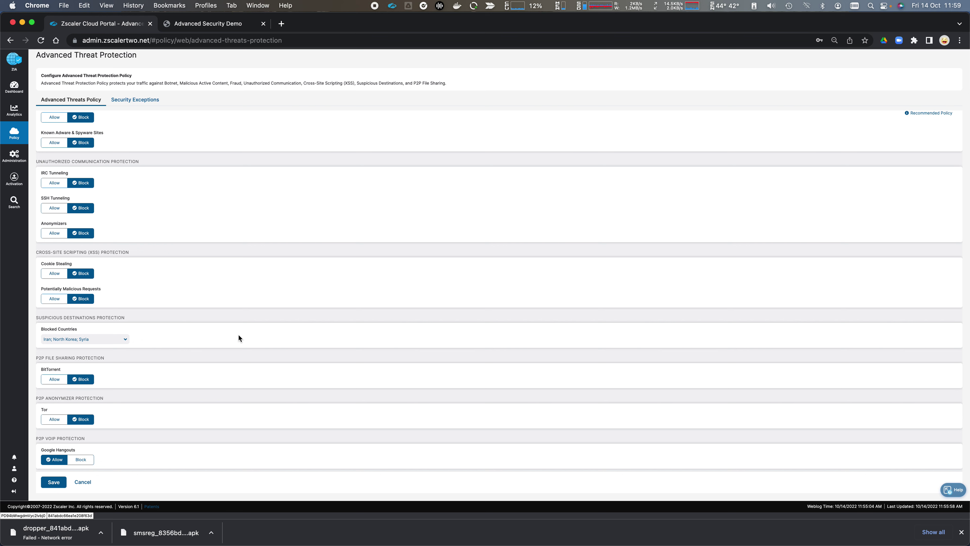
pyautogui.click(125, 339)
pyautogui.write('russia')
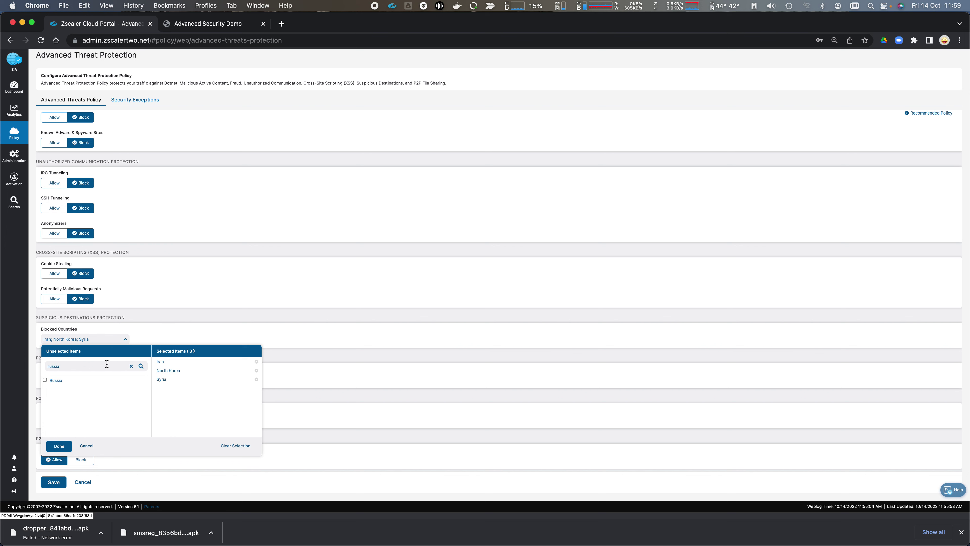
pyautogui.click(57, 380)
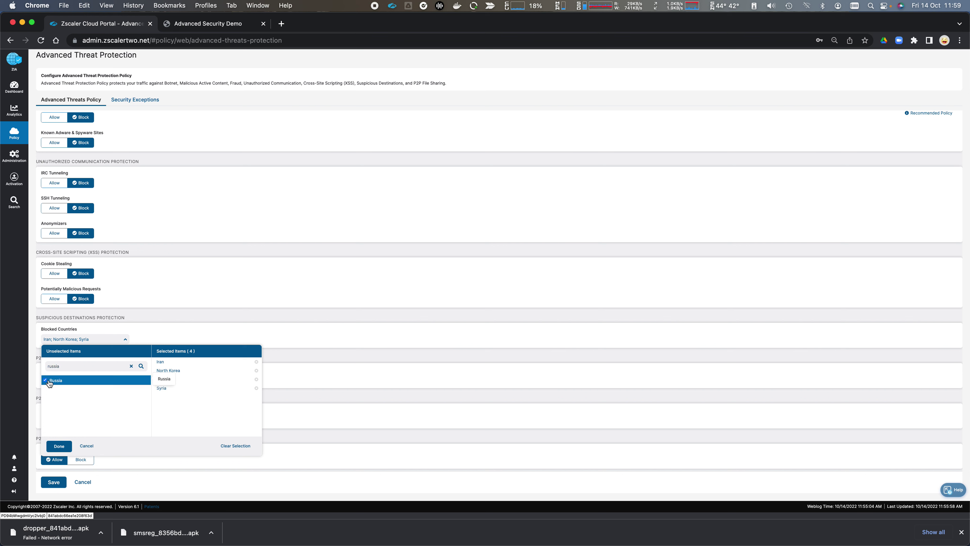
pyautogui.click(60, 446)
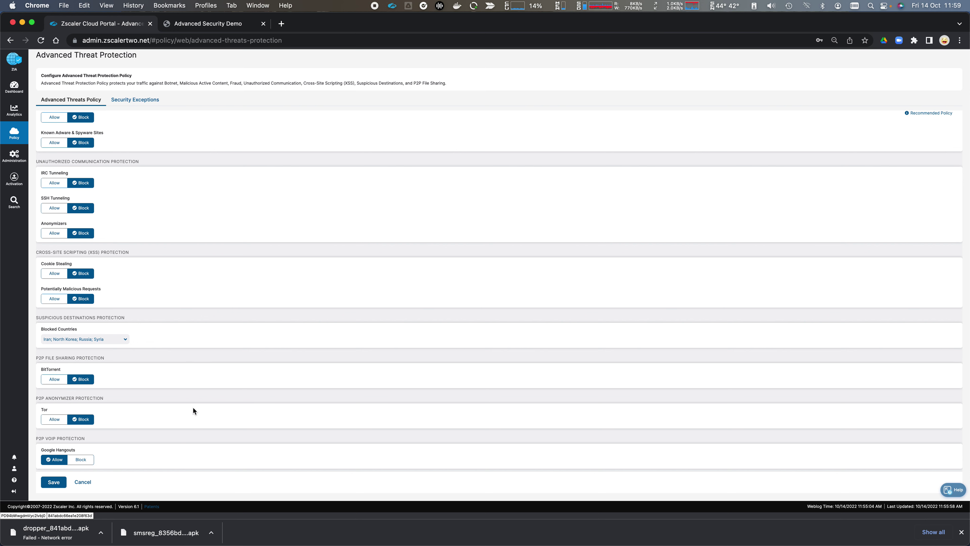
pyautogui.click(62, 480)
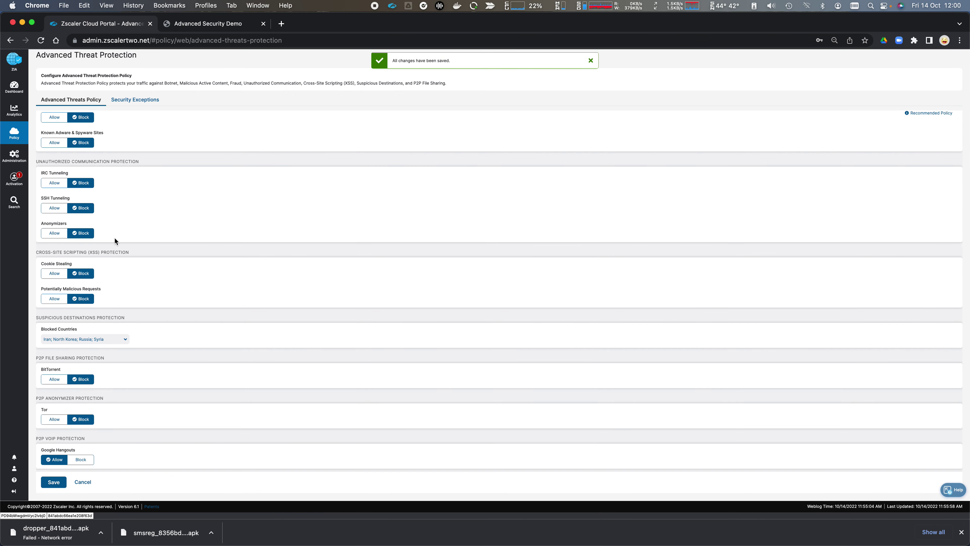
# Step: Activate the saved policy changes and view the Advanced Threat Protection security exceptions
pyautogui.moveTo(14, 155)
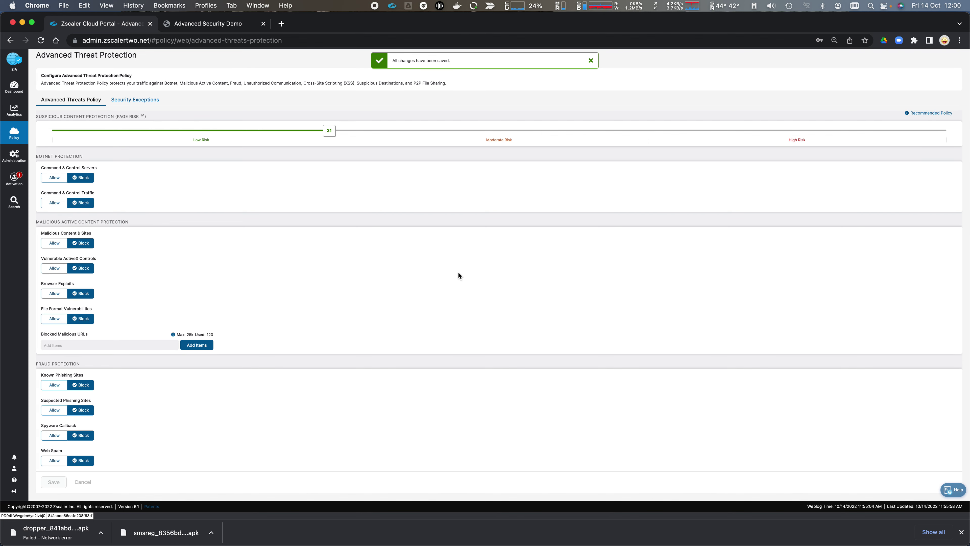
pyautogui.click(153, 100)
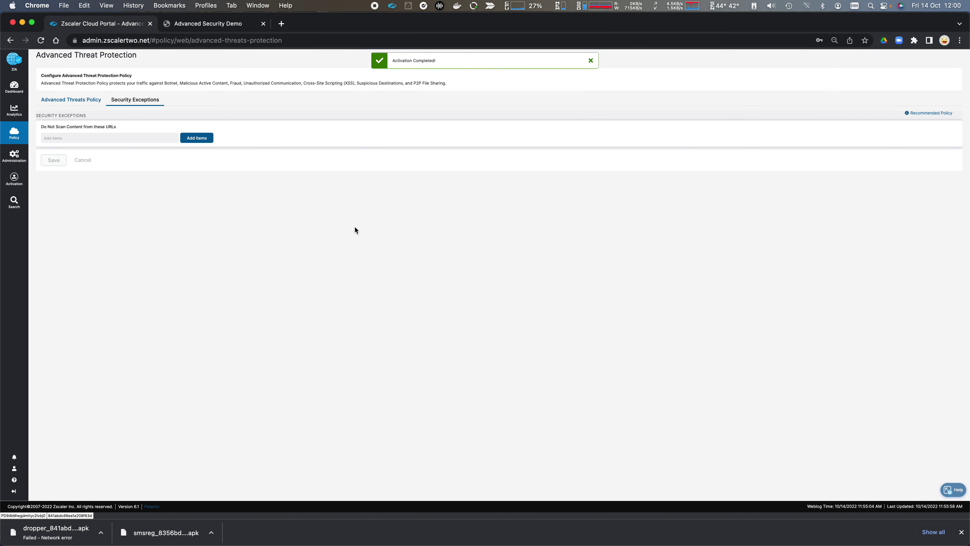
pyautogui.click(591, 60)
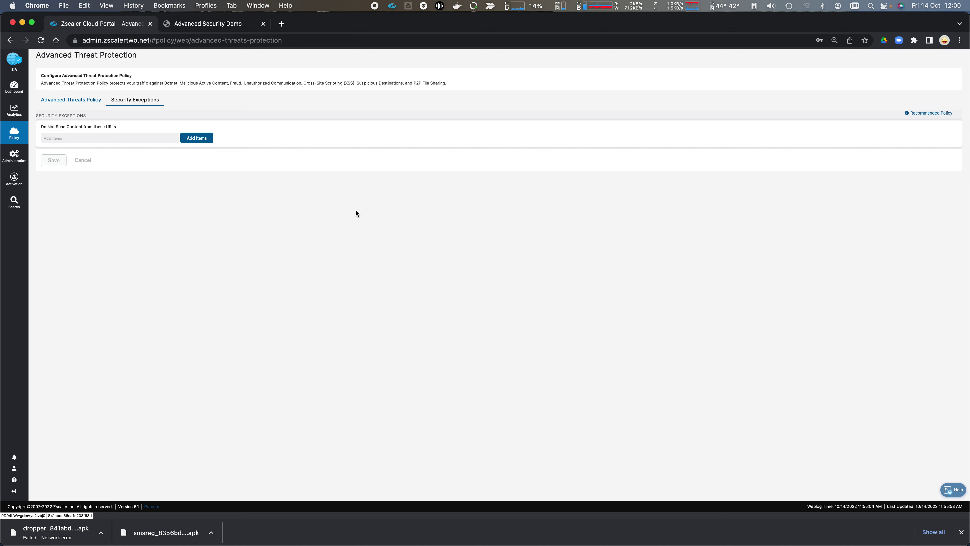
# Step: Open the Sandbox policy and review the settings of the PDF Exception and Quarantine Suspicious Exe rules without changing them
pyautogui.moveTo(16, 139)
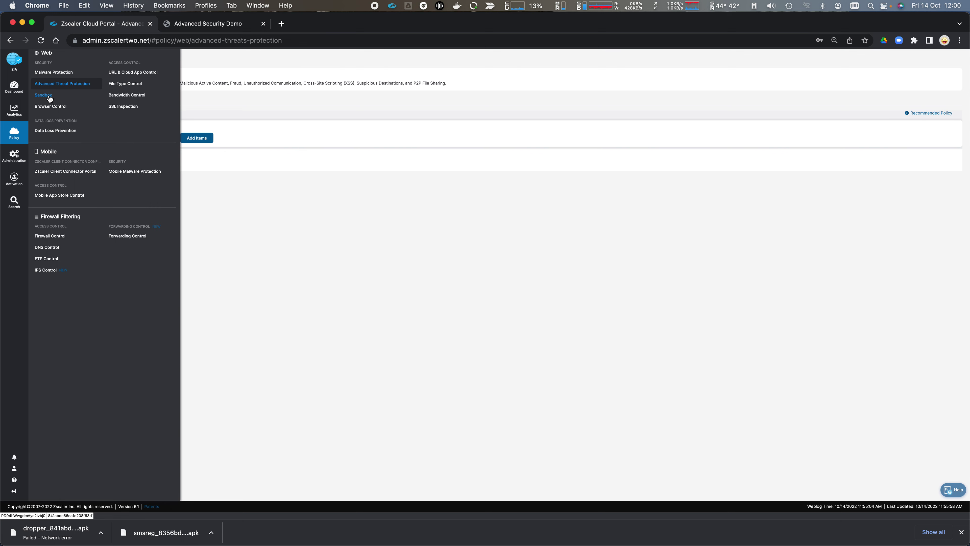
pyautogui.click(65, 95)
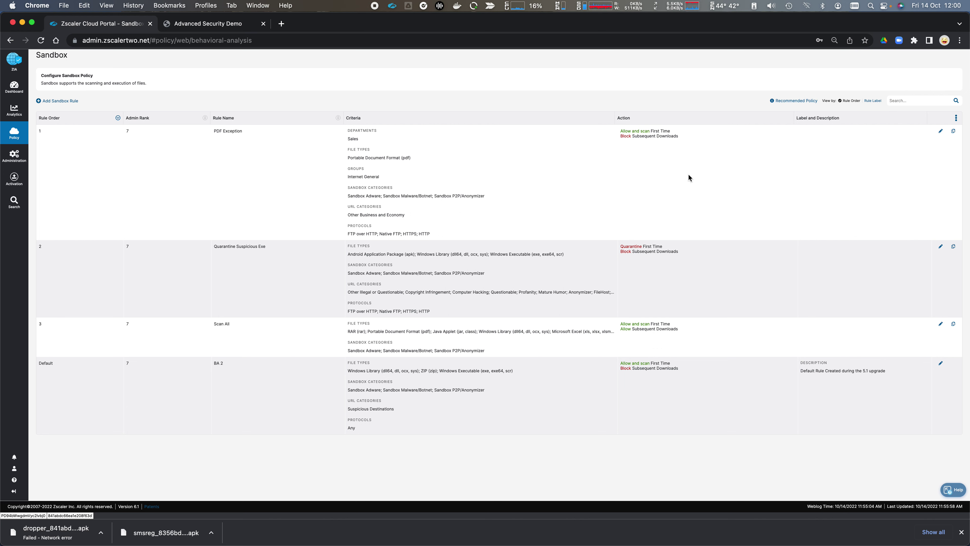
pyautogui.click(941, 131)
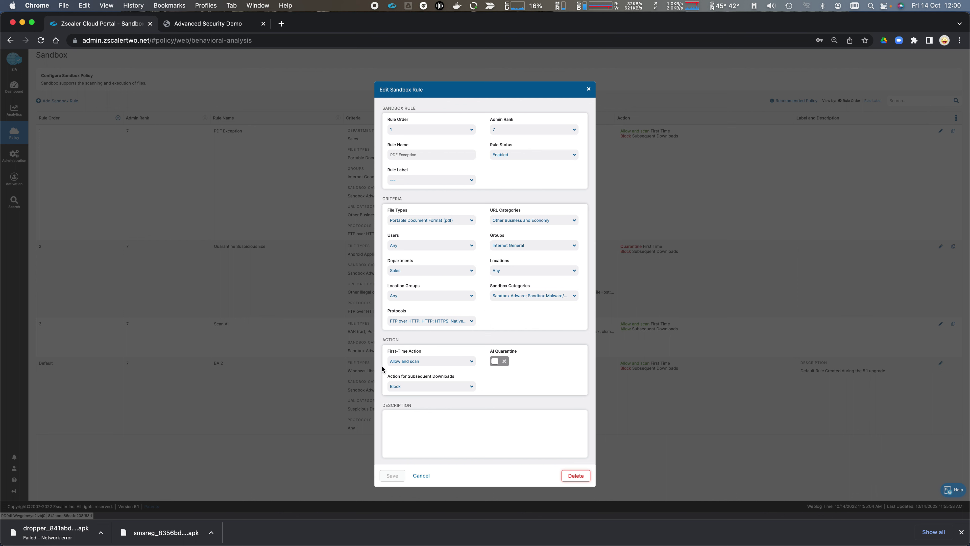
pyautogui.moveTo(408, 405)
pyautogui.click(422, 476)
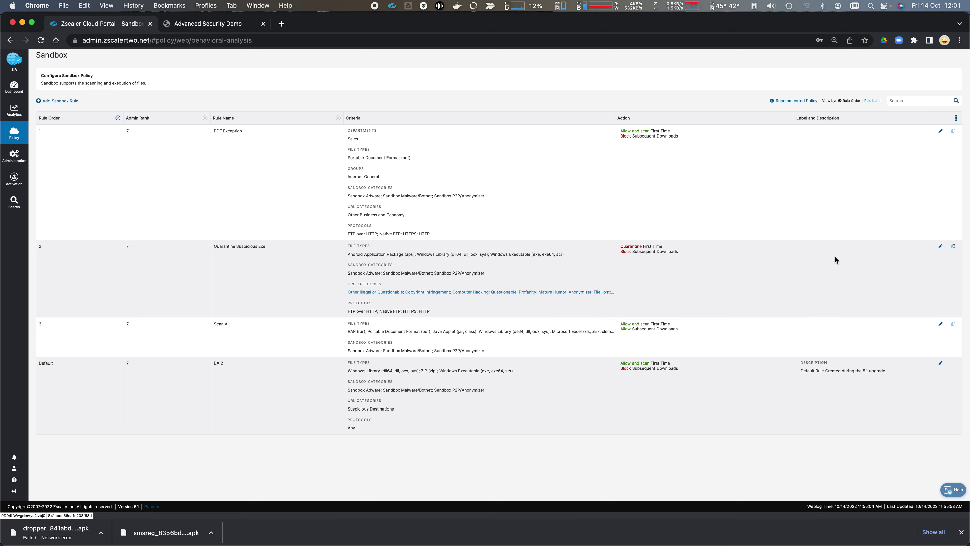
pyautogui.click(940, 246)
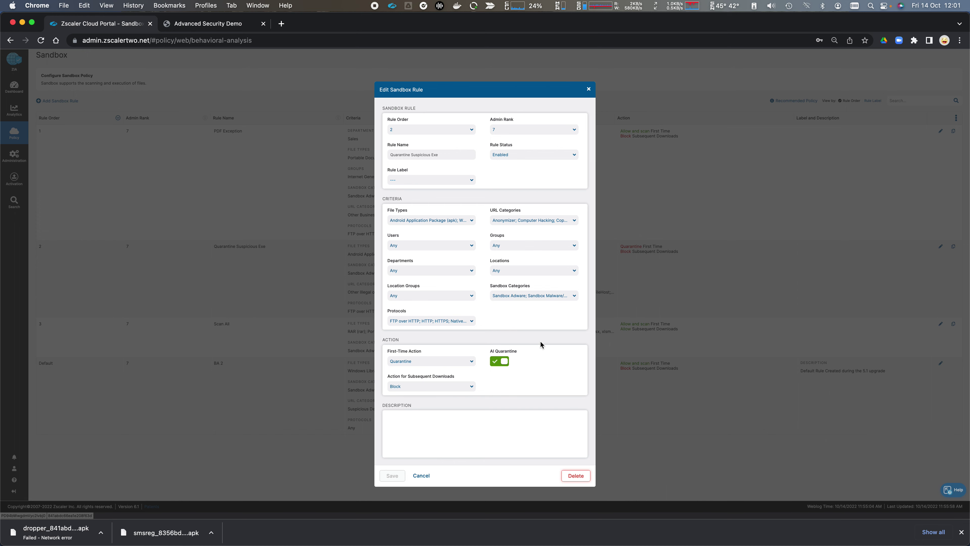
pyautogui.click(422, 476)
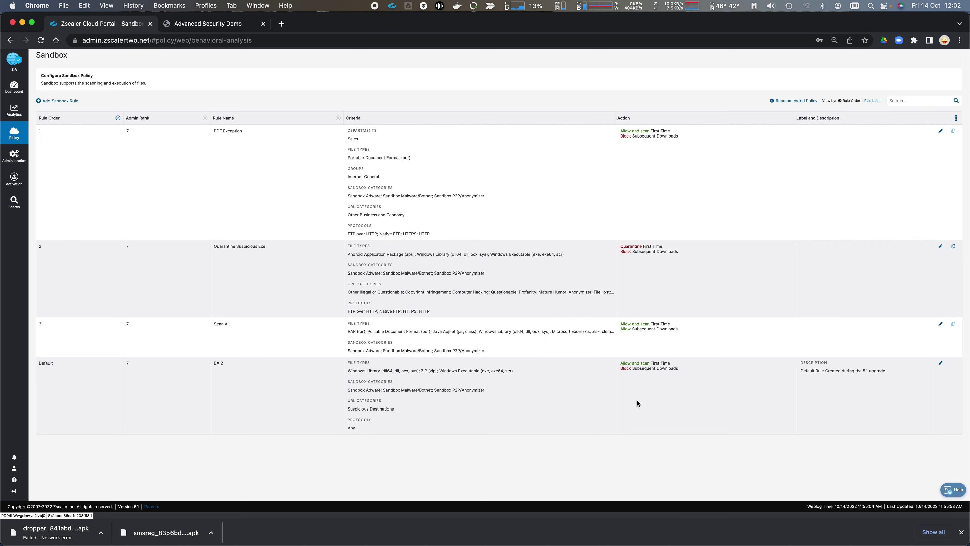
# Step: In the Browser Control policy, enable checks and user notification and turn off Allow All Browsers
pyautogui.click(15, 133)
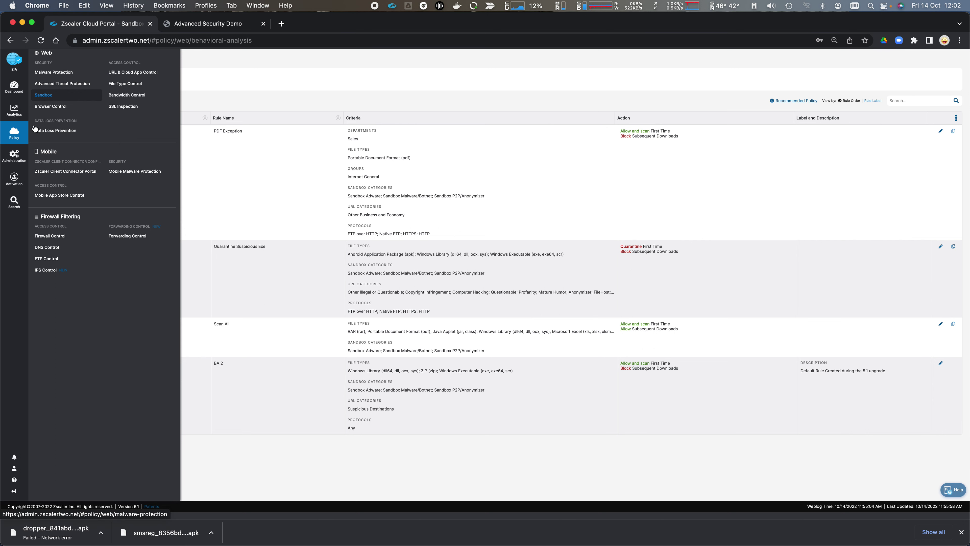
pyautogui.click(62, 108)
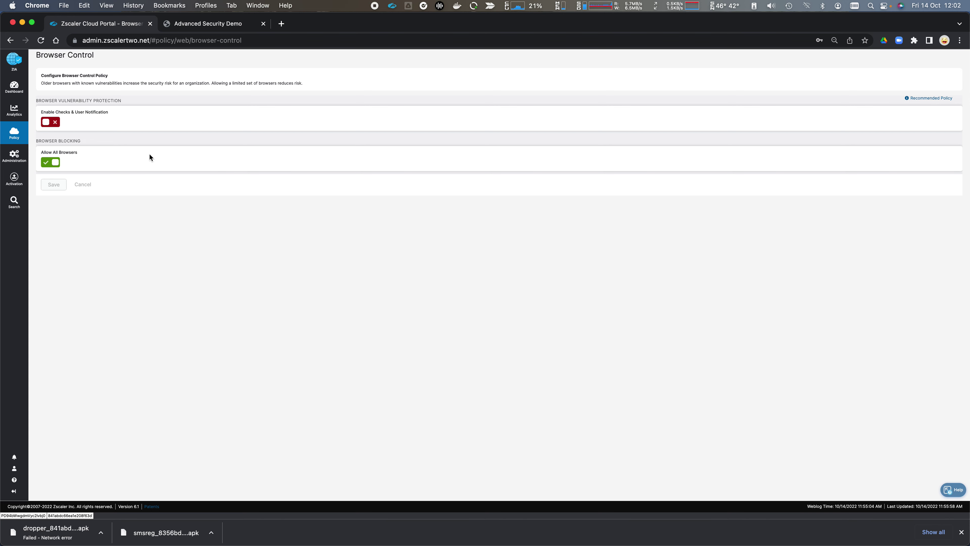
pyautogui.moveTo(17, 138)
pyautogui.click(59, 110)
pyautogui.click(45, 123)
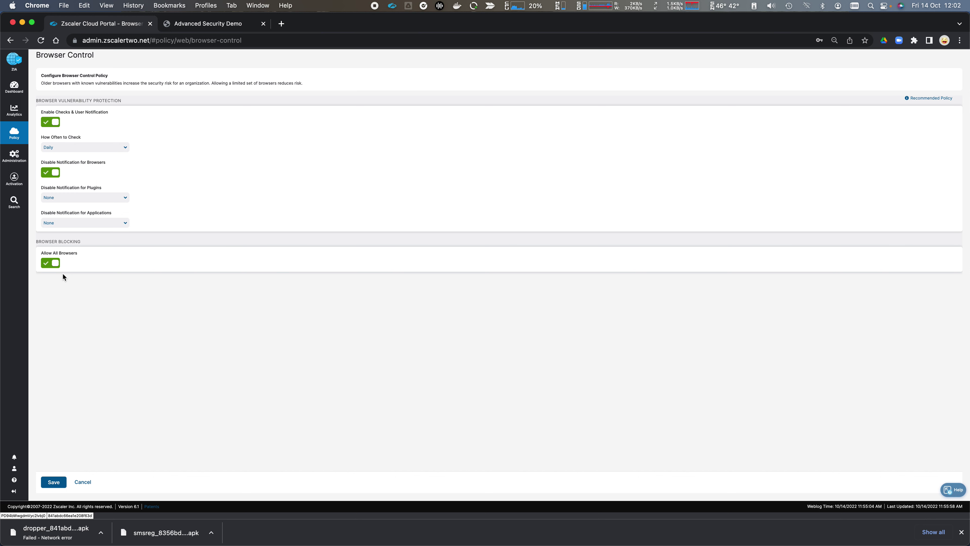
pyautogui.click(55, 264)
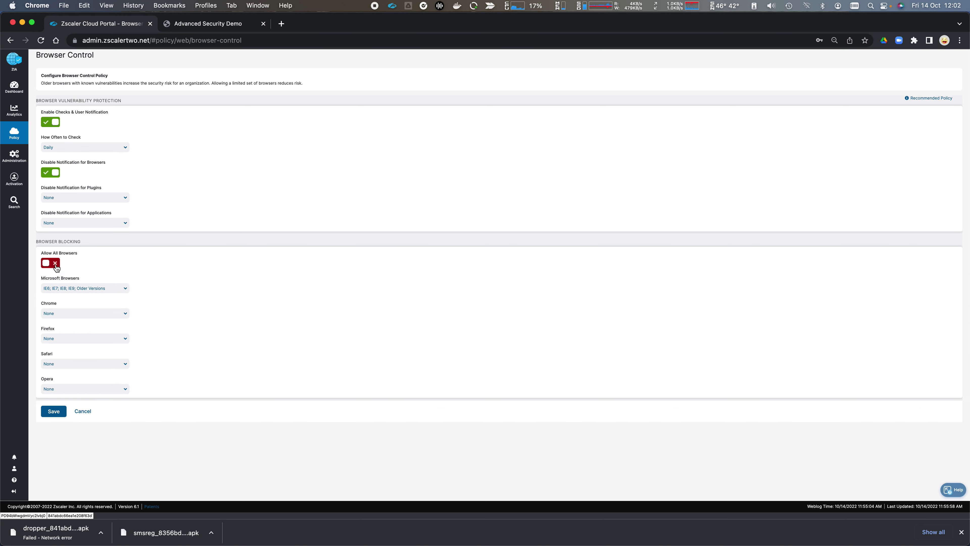
# Step: Review the Microsoft browser versions available for blocking and discard the unsaved Browser Control changes
pyautogui.click(124, 289)
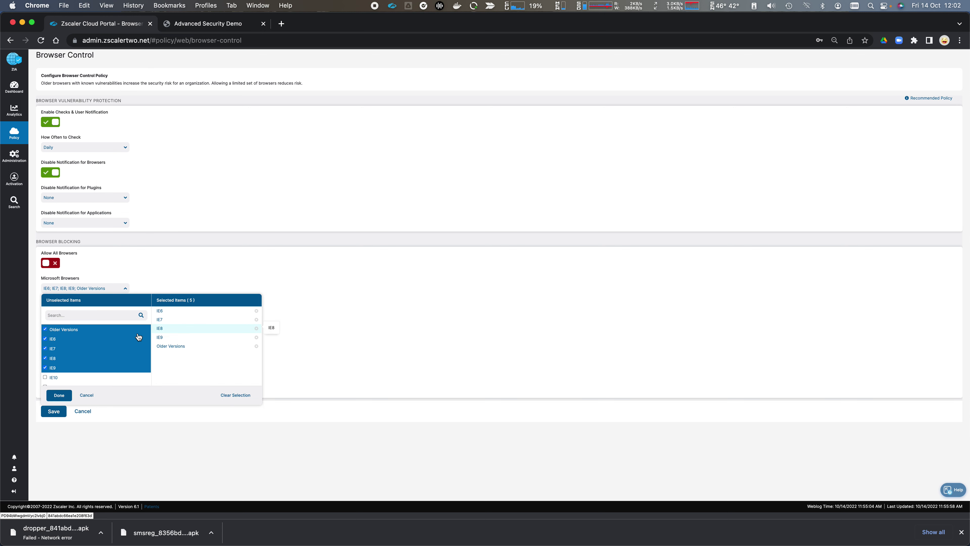
pyautogui.scroll(-5, 138, 337)
pyautogui.scroll(5, 142, 344)
pyautogui.scroll(-1, 114, 349)
pyautogui.scroll(-2, 115, 349)
pyautogui.scroll(-10, 87, 363)
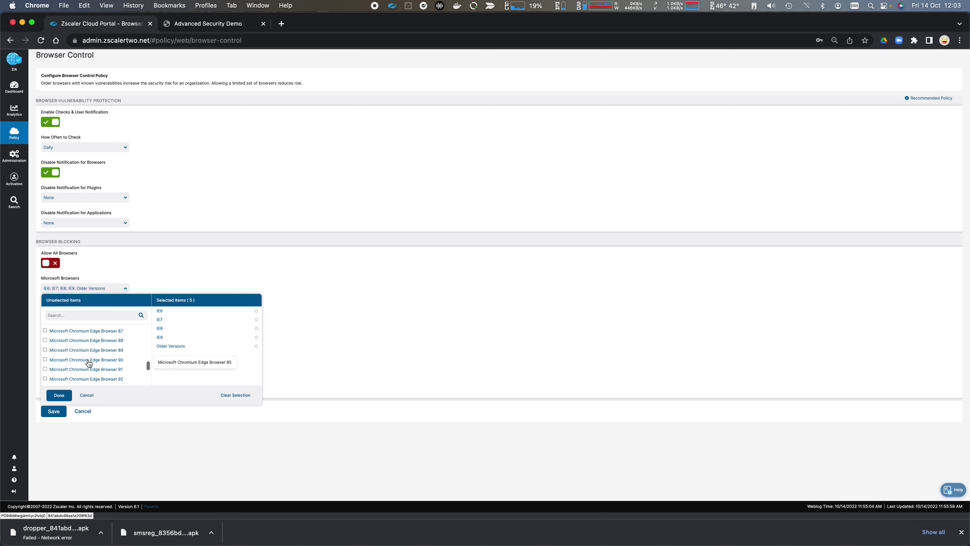
pyautogui.scroll(-3, 89, 363)
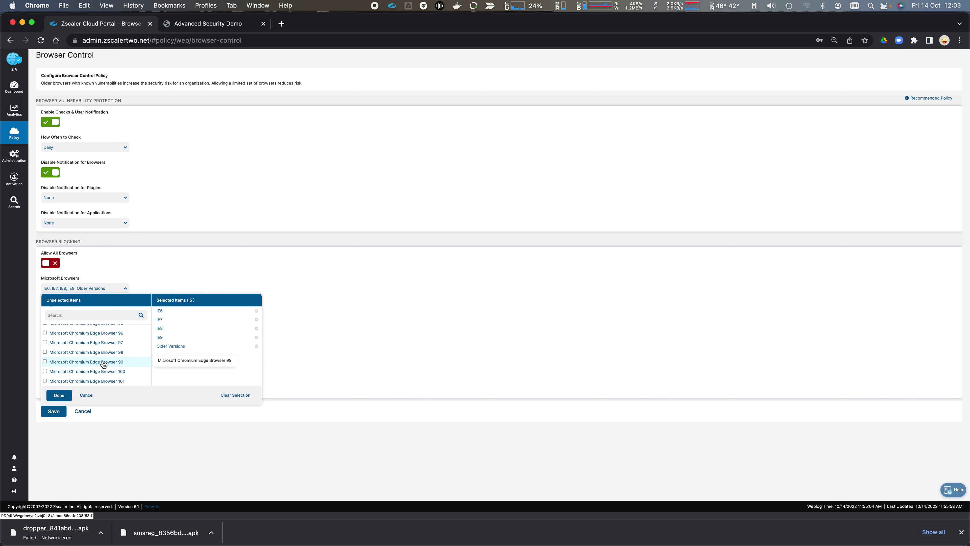
pyautogui.click(87, 395)
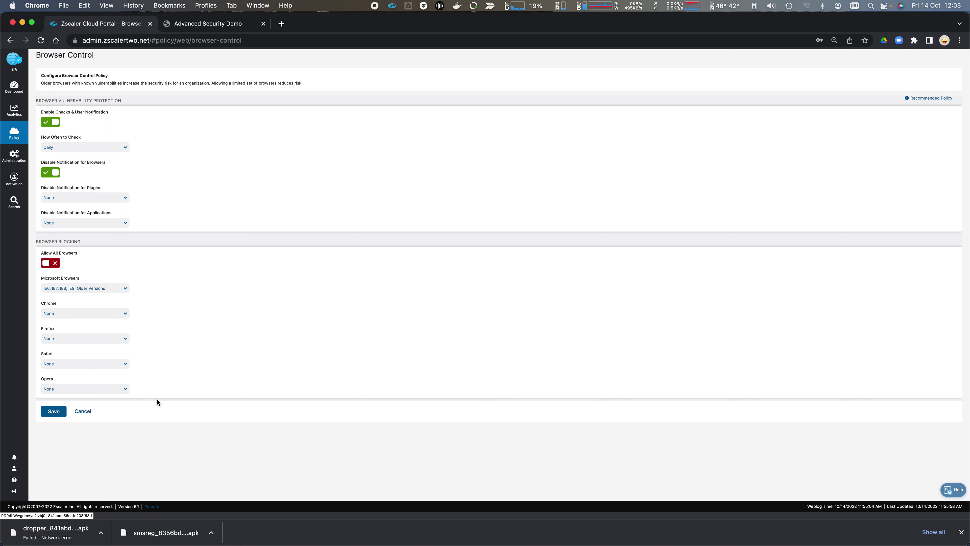
pyautogui.click(83, 411)
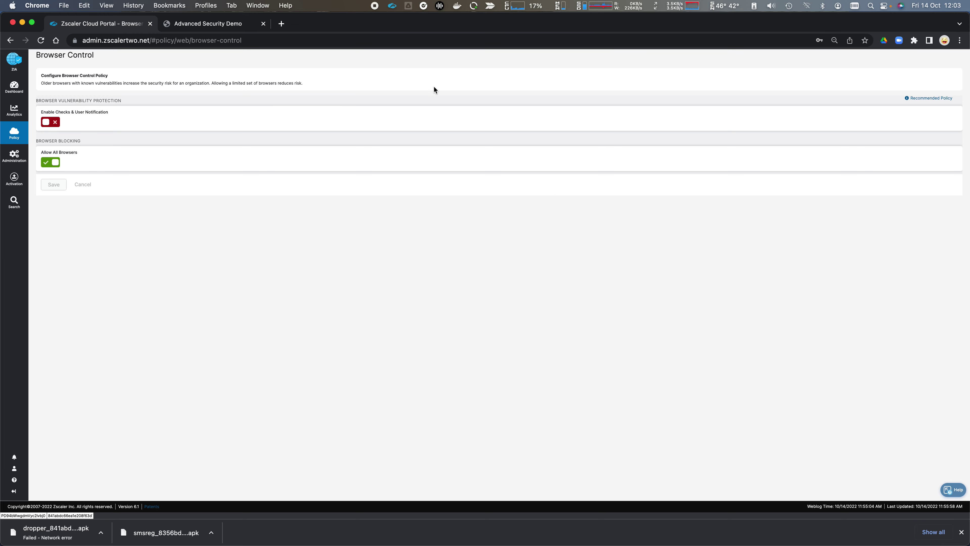
# Step: On the Advanced Security Demo site, test the Encrypted ZIP archive and 5x ZIP archive downloads, returning to the test list after each
pyautogui.click(225, 25)
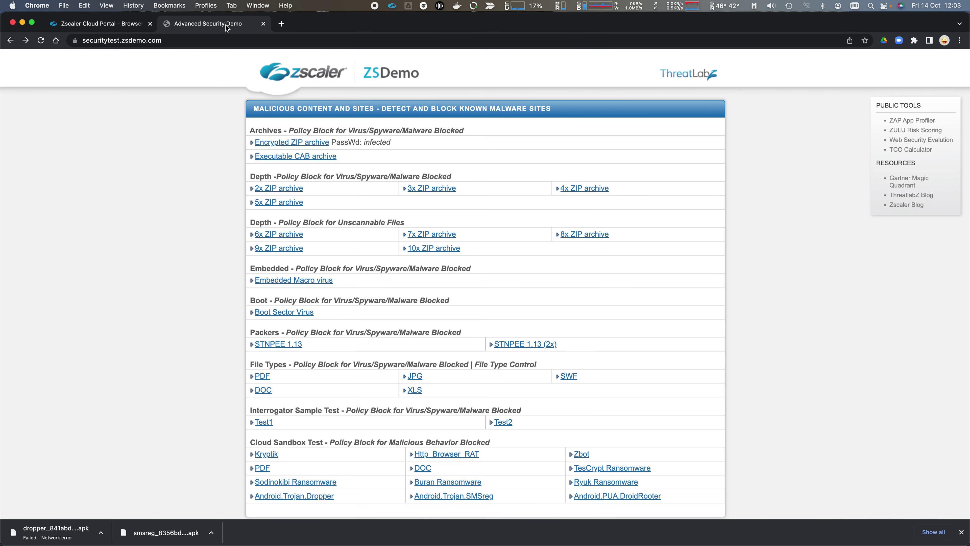
pyautogui.click(287, 144)
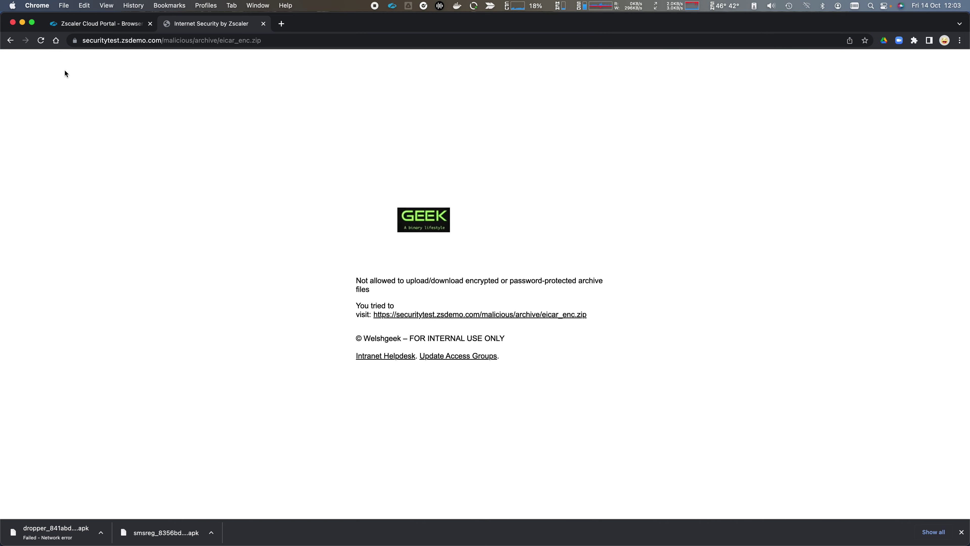
pyautogui.click(10, 40)
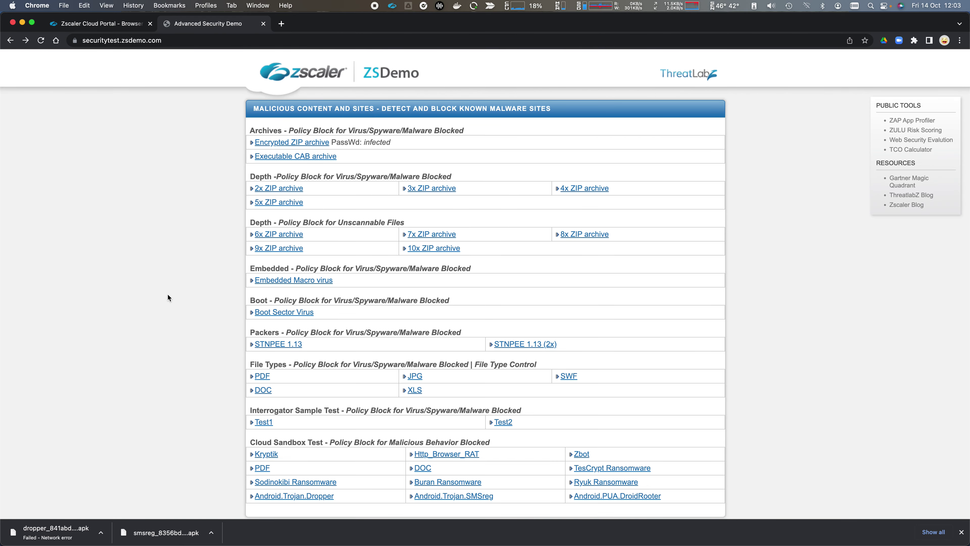
pyautogui.click(289, 203)
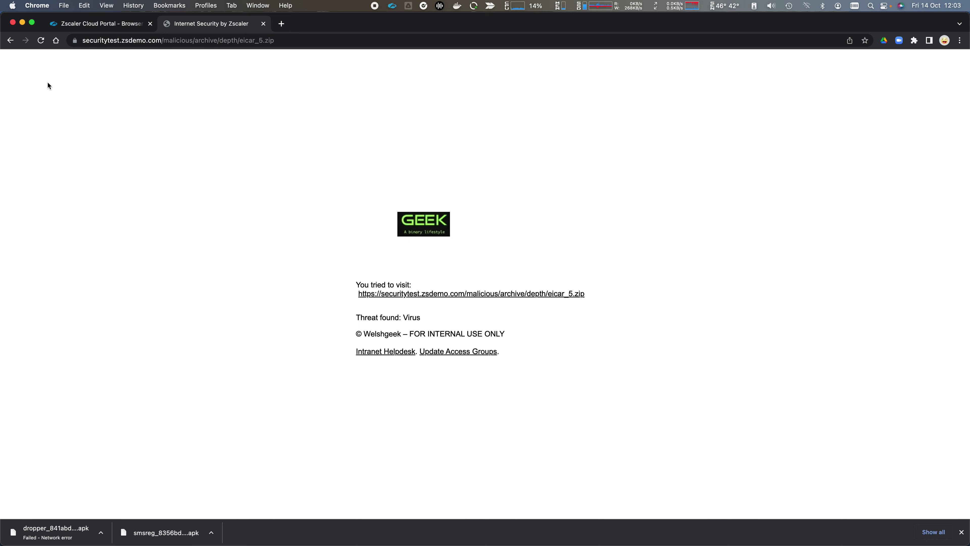
pyautogui.click(11, 40)
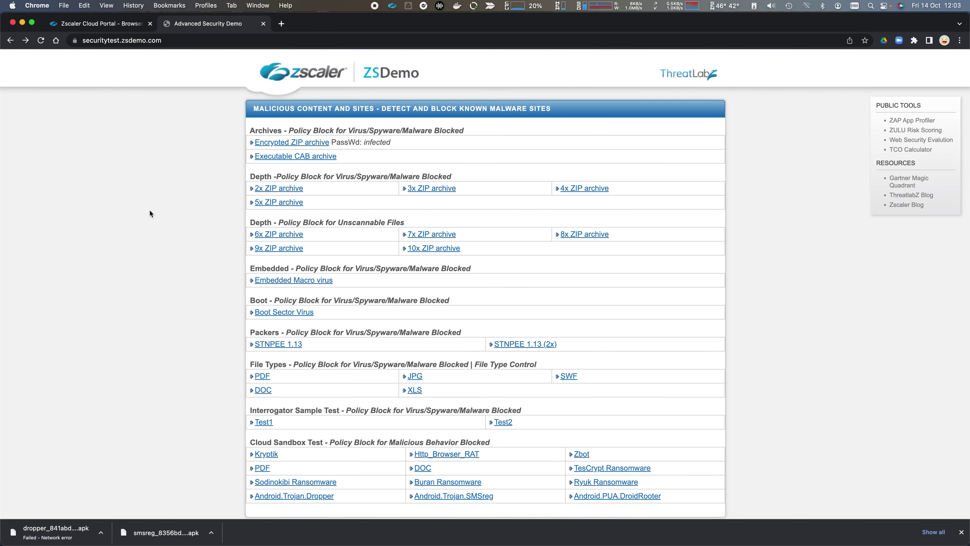
# Step: Test the Embedded Macro virus and the Android.Trojan.Dropper cloud sandbox sample, returning to the test list after each
pyautogui.scroll(-5, 149, 237)
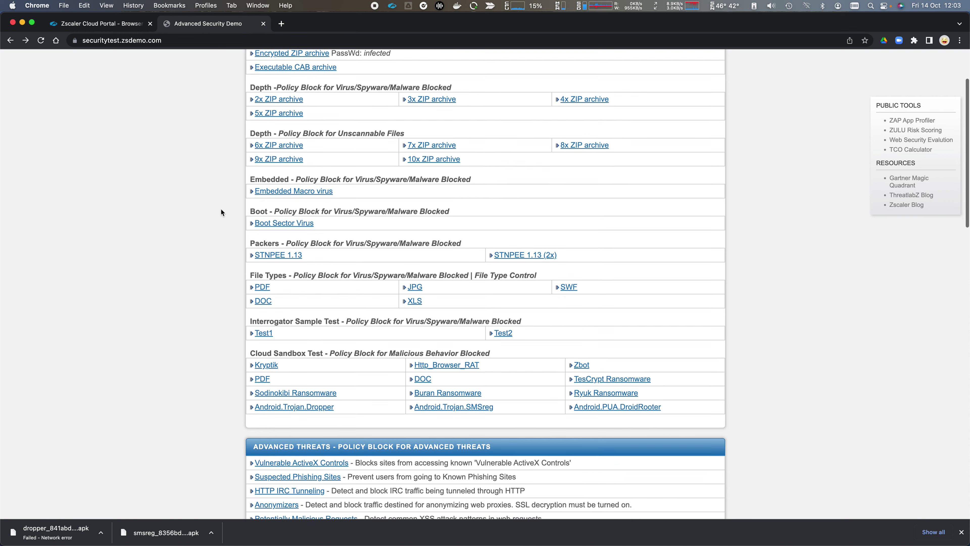
pyautogui.click(323, 193)
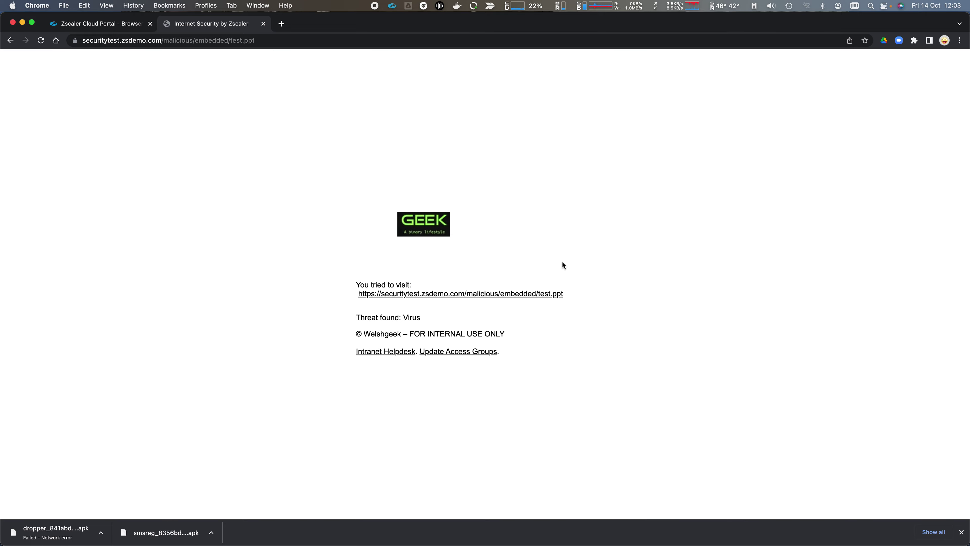
pyautogui.click(10, 40)
pyautogui.scroll(-3, 115, 162)
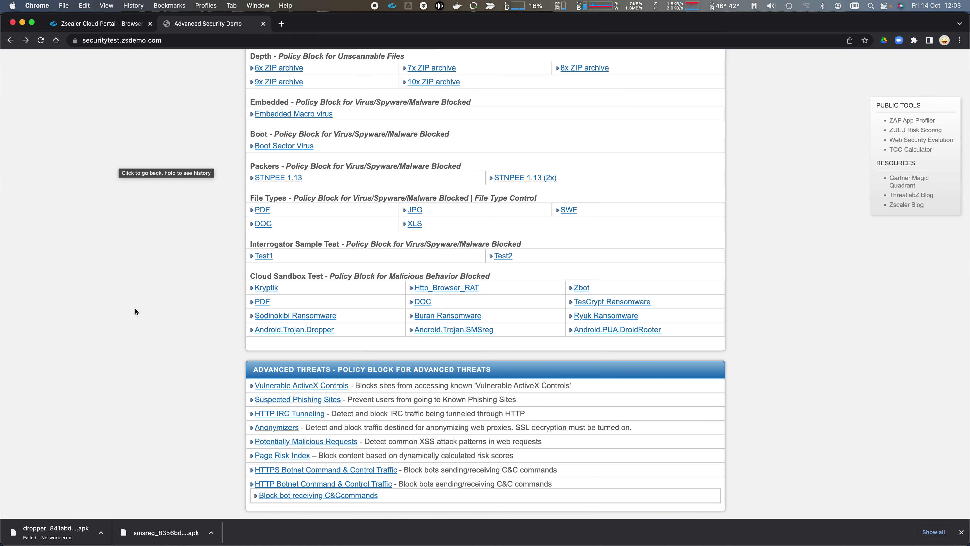
pyautogui.click(295, 330)
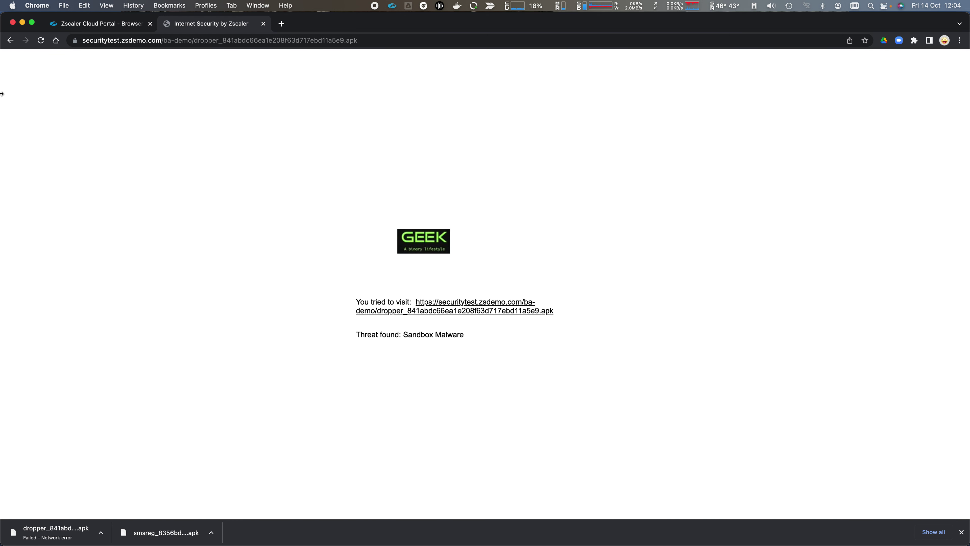
pyautogui.click(10, 40)
# Step: Test the HTTP IRC Tunneling and HTTPS Botnet Command & Control Traffic threats, and look over the remaining test categories
pyautogui.scroll(-3, 173, 256)
pyautogui.scroll(-3, 176, 247)
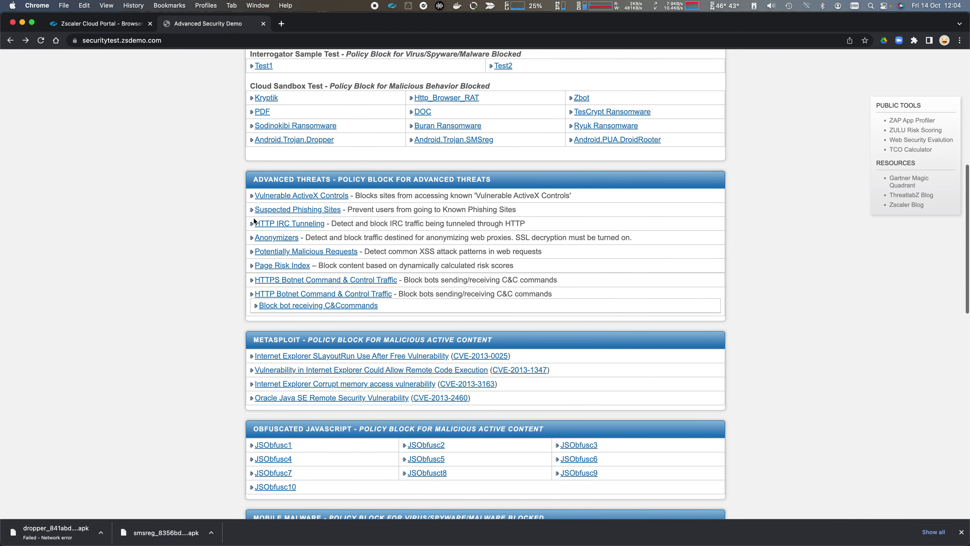
pyautogui.click(312, 225)
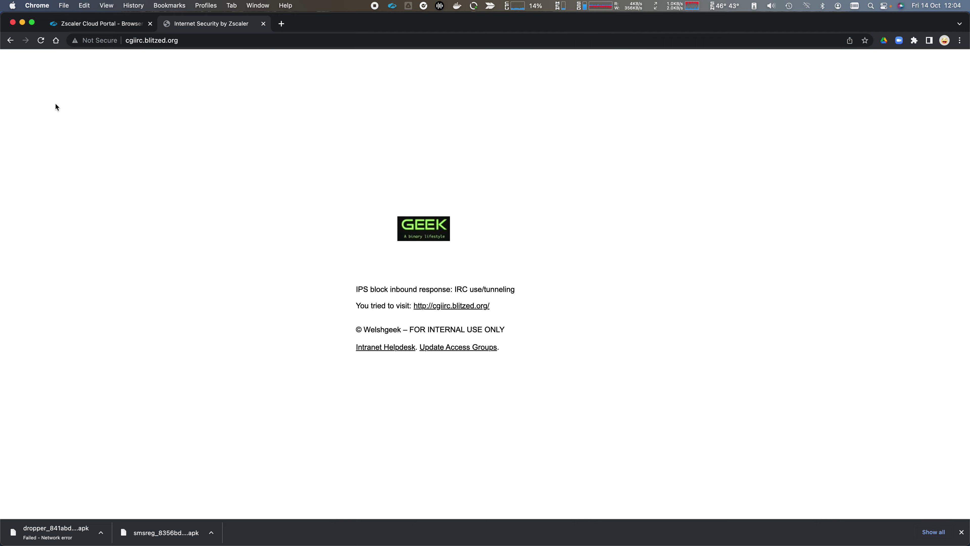
pyautogui.click(11, 40)
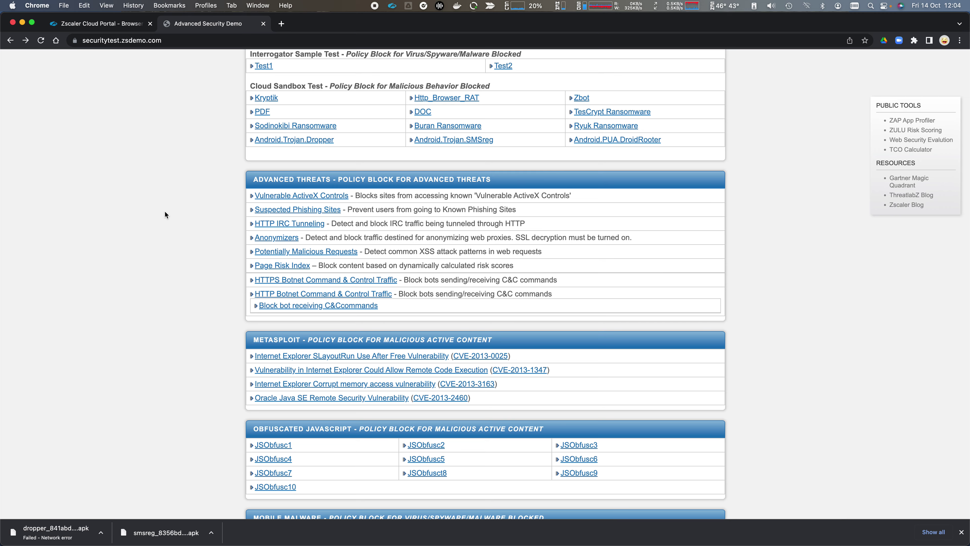
pyautogui.scroll(-3, 165, 213)
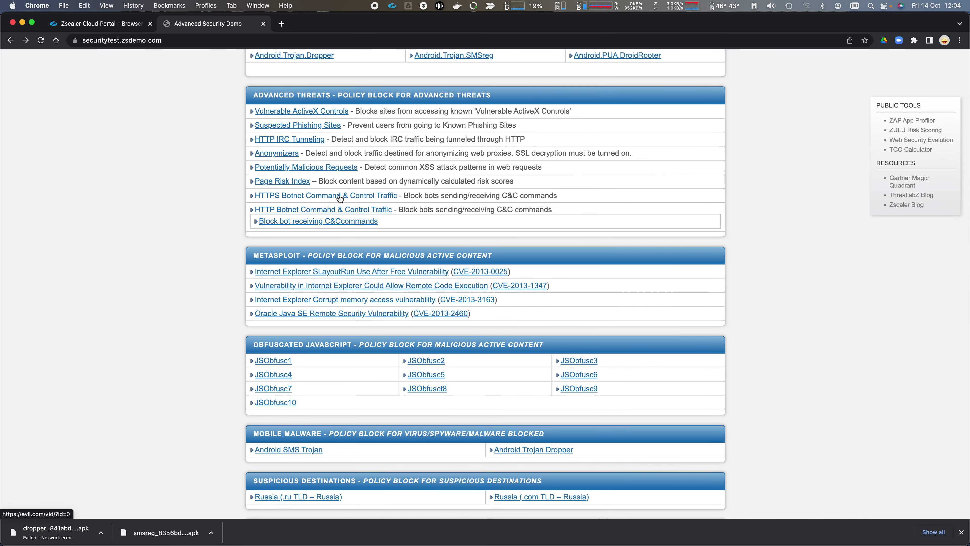
pyautogui.click(278, 209)
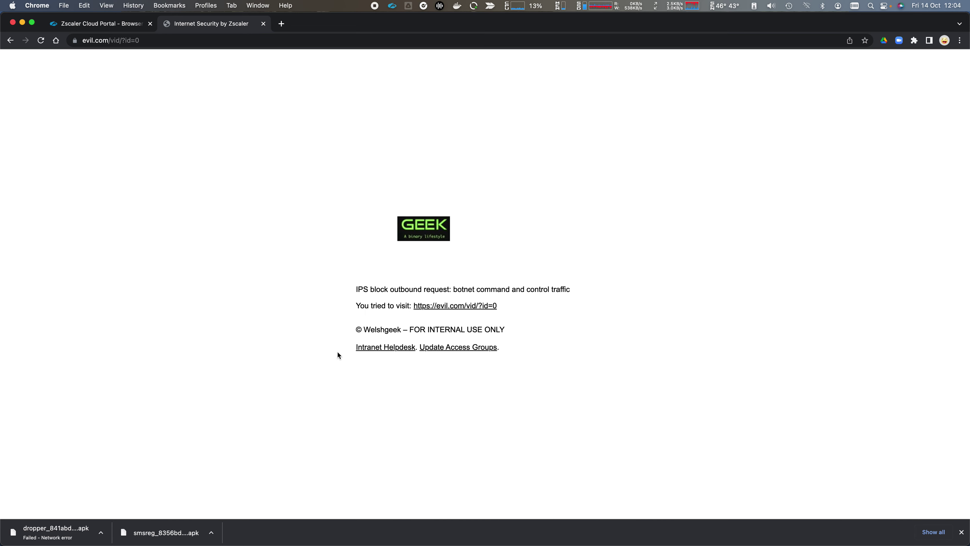
pyautogui.click(11, 44)
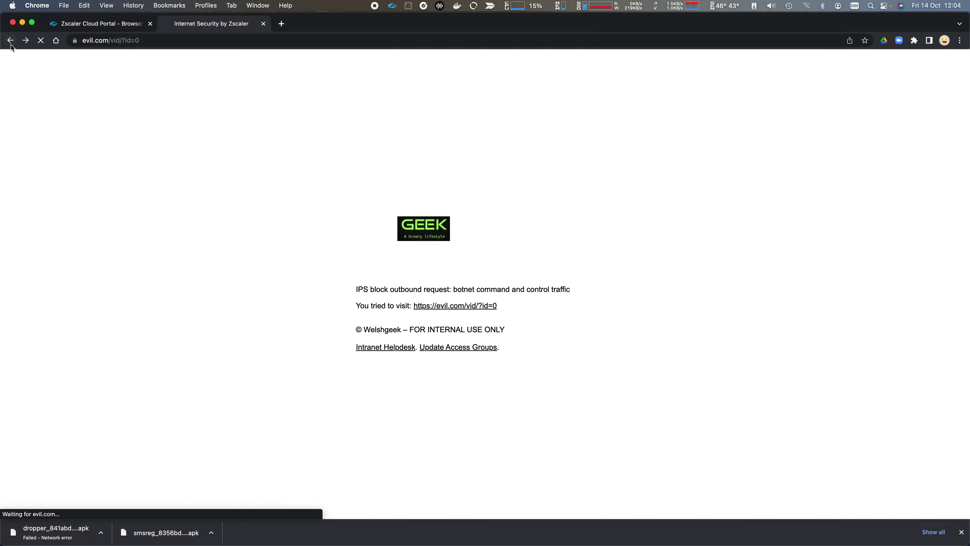
pyautogui.scroll(-5, 189, 255)
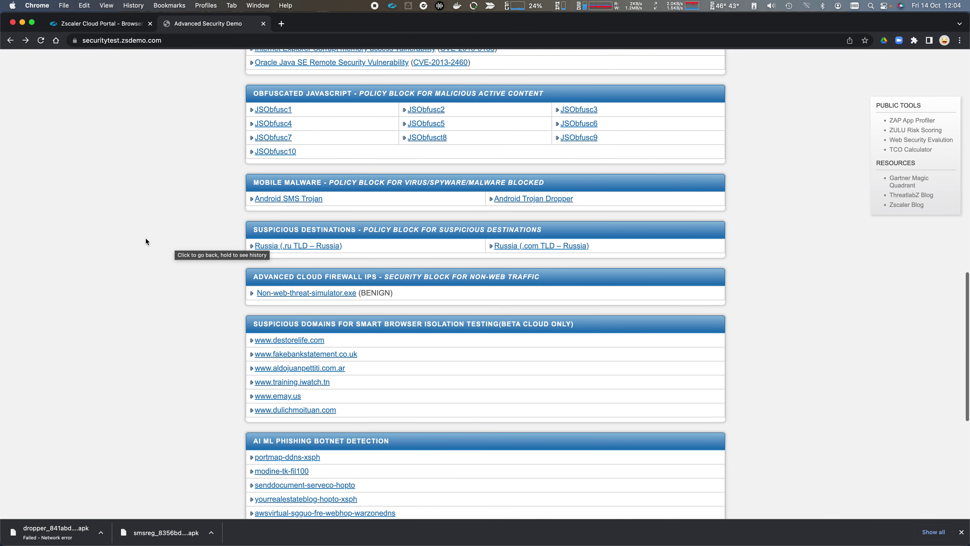
pyautogui.scroll(-4, 144, 255)
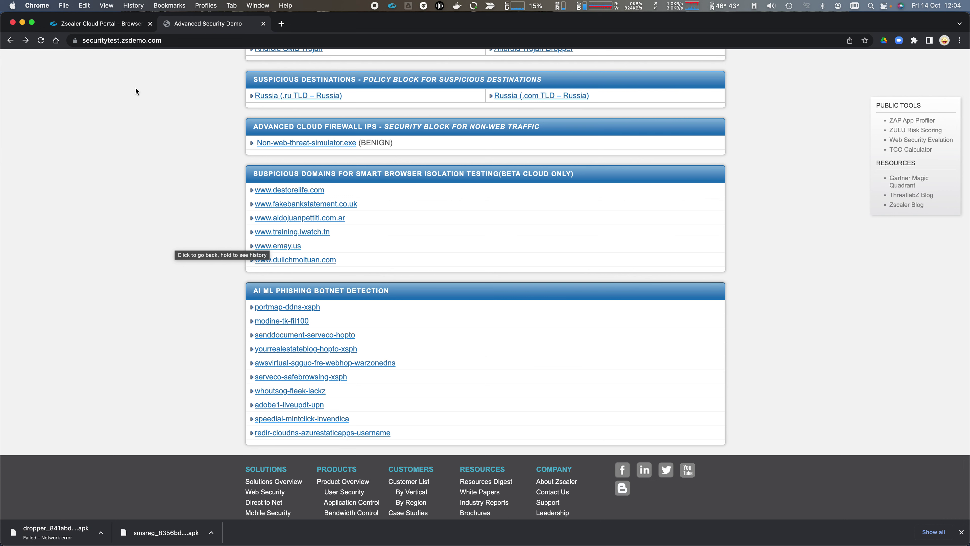
# Step: Switch to the Zscaler Cloud Portal, view the Sandbox Activity Report and close its feature tour
pyautogui.click(99, 25)
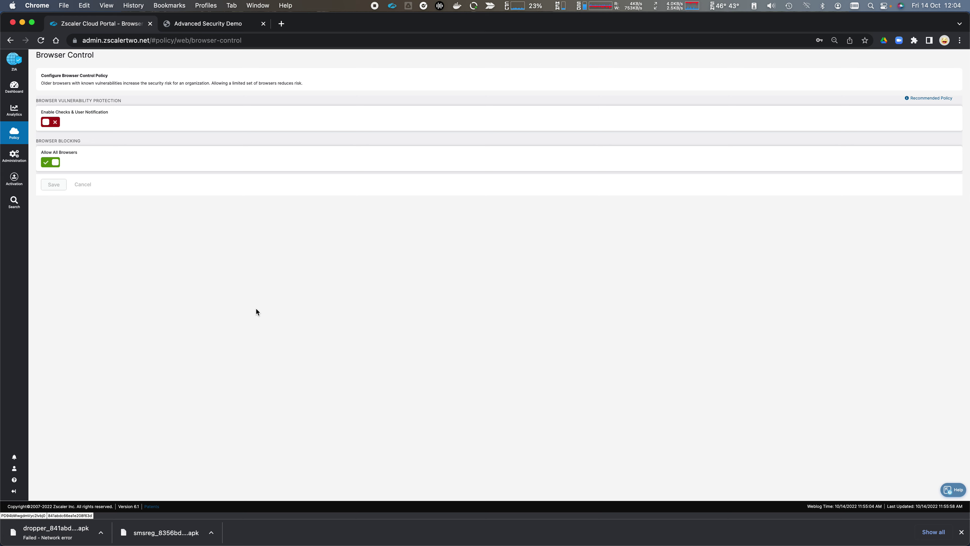
pyautogui.moveTo(20, 112)
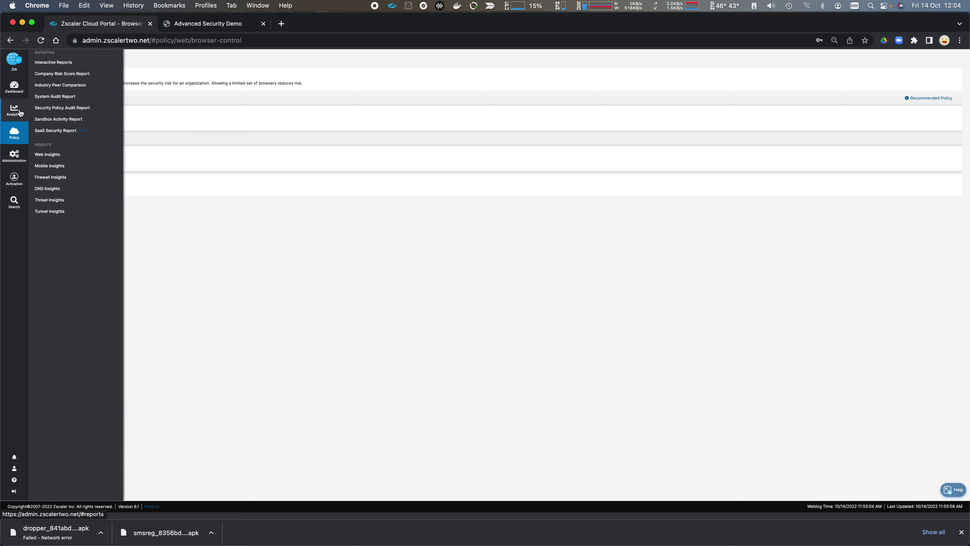
pyautogui.click(59, 118)
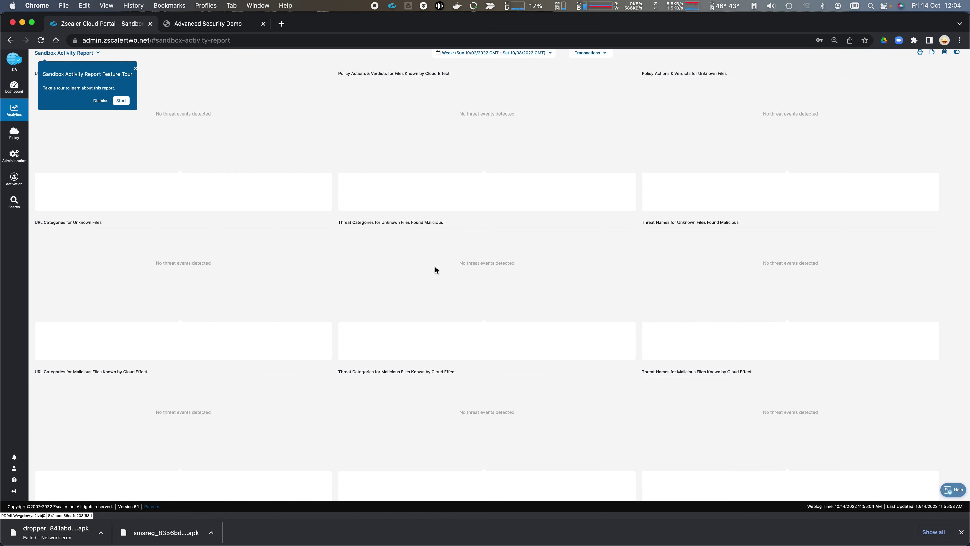
pyautogui.click(120, 101)
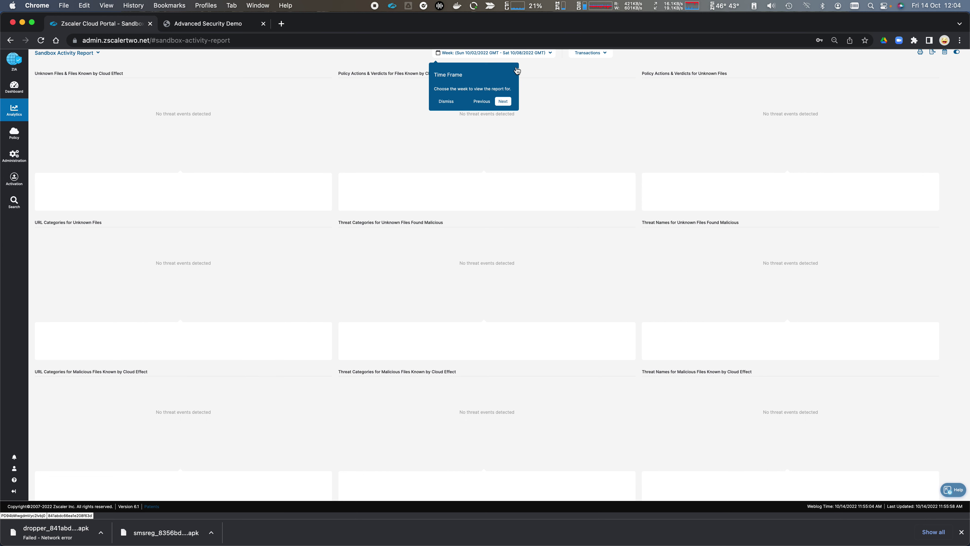
pyautogui.press('Escape')
# Step: View the Security dashboard and toggle the Virus series off and on in the Viruses & Spyware Trend chart
pyautogui.click(49, 54)
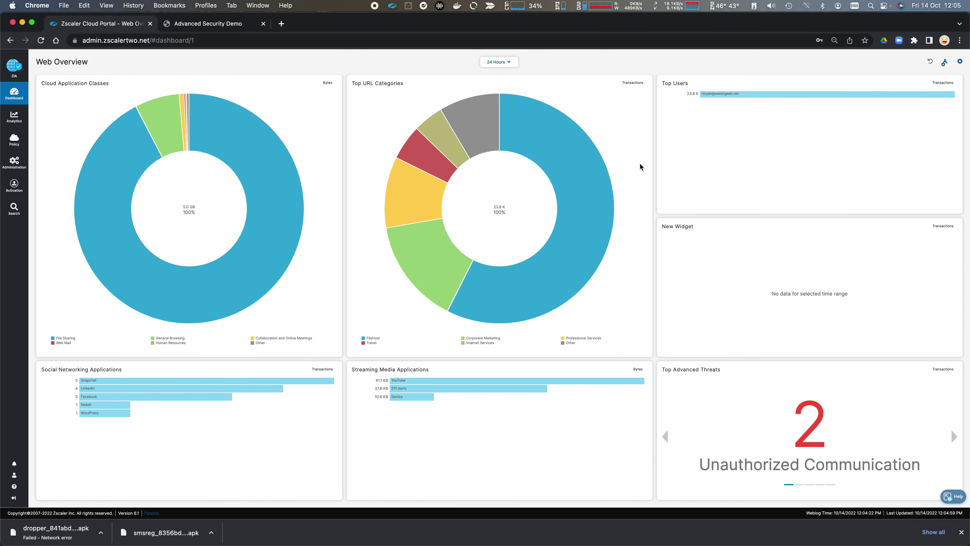
pyautogui.moveTo(14, 99)
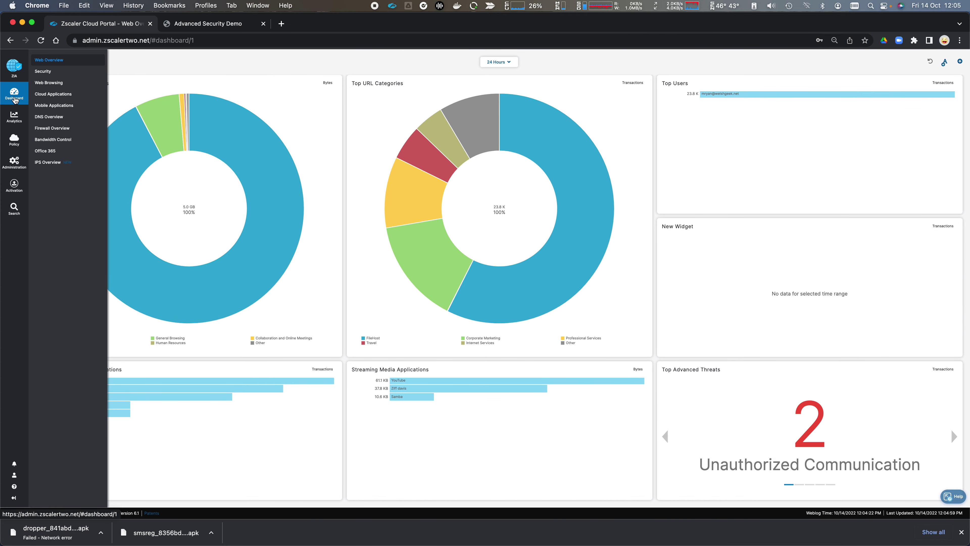
pyautogui.click(42, 72)
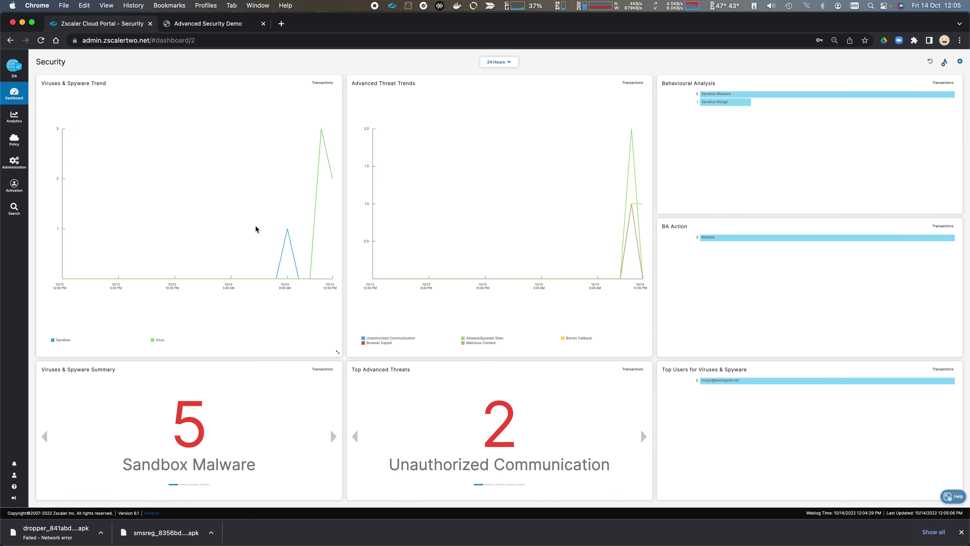
pyautogui.click(158, 340)
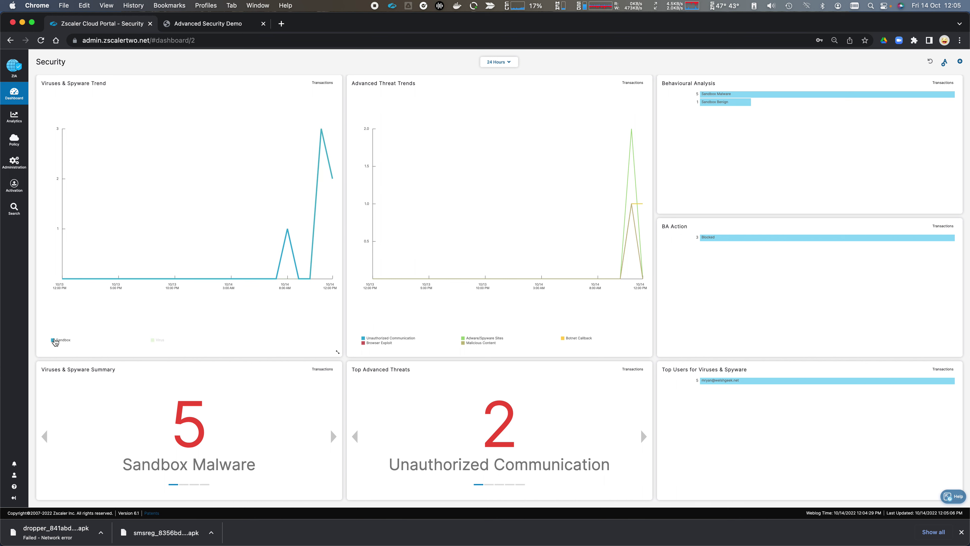
pyautogui.click(159, 340)
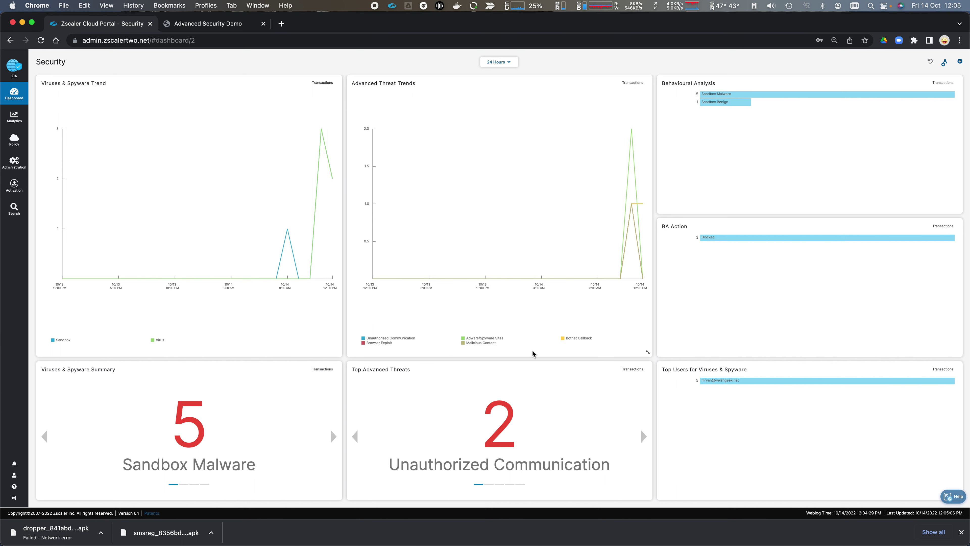
# Step: View the Web Insights logs for the last 2 minutes and close the browser's downloads bar
pyautogui.moveTo(20, 120)
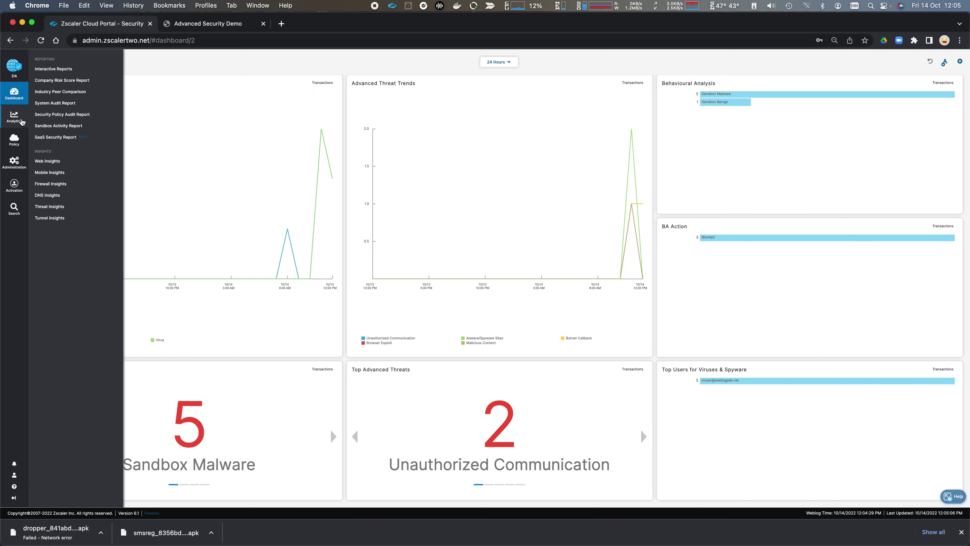
pyautogui.click(57, 164)
pyautogui.click(71, 61)
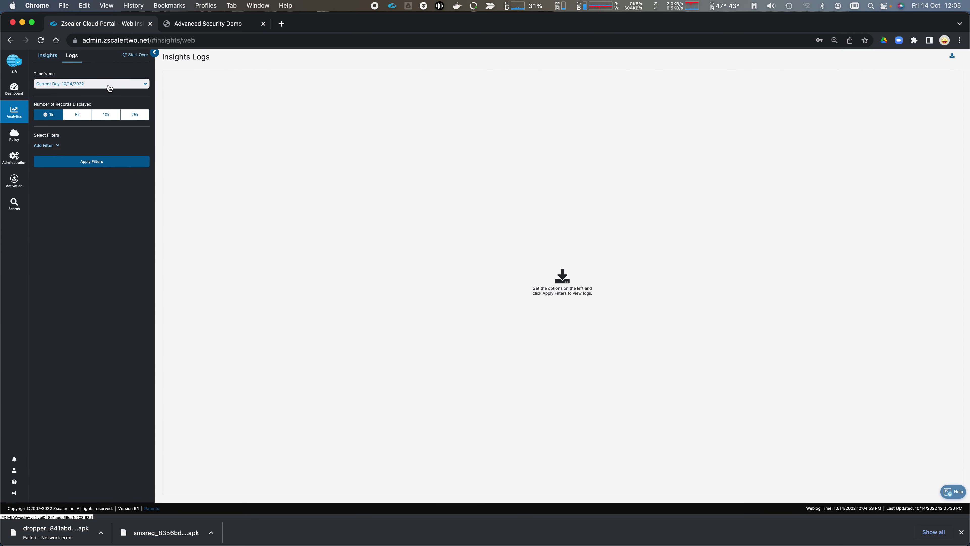
pyautogui.click(109, 85)
pyautogui.click(71, 100)
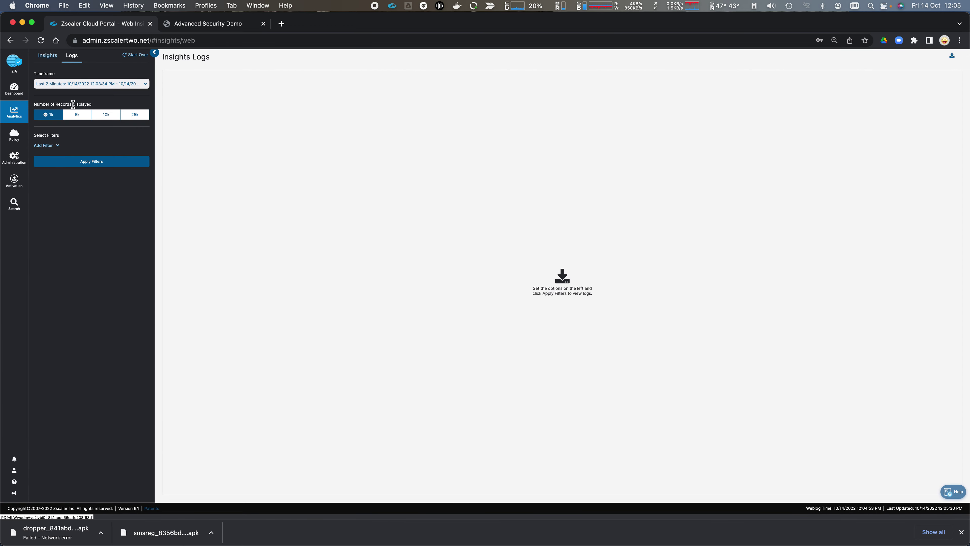
pyautogui.click(95, 162)
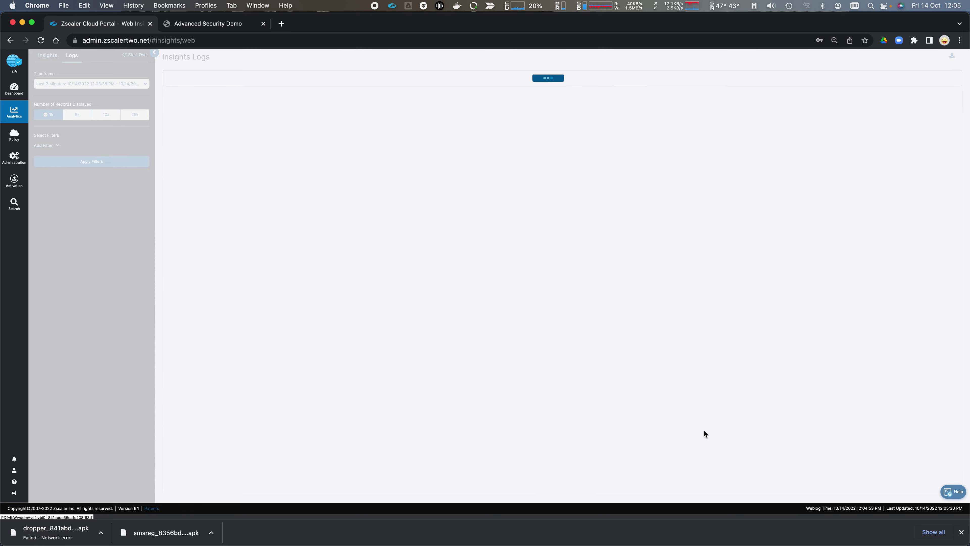
pyautogui.click(961, 532)
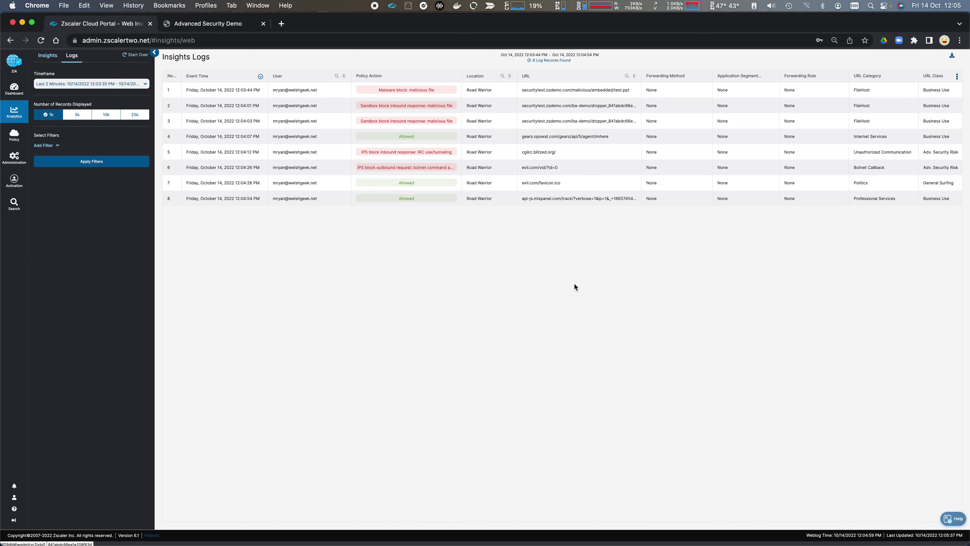
pyautogui.scroll(-1, 294, 164)
pyautogui.scroll(1, 336, 227)
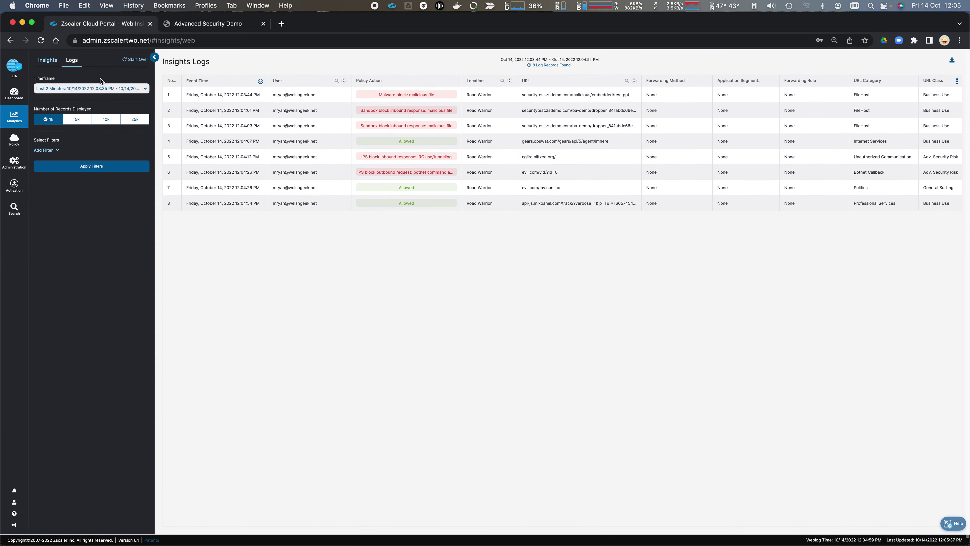
# Step: Set the log timeframe to Last 5 Minutes, apply it and review the policy actions for the security test URLs
pyautogui.click(97, 88)
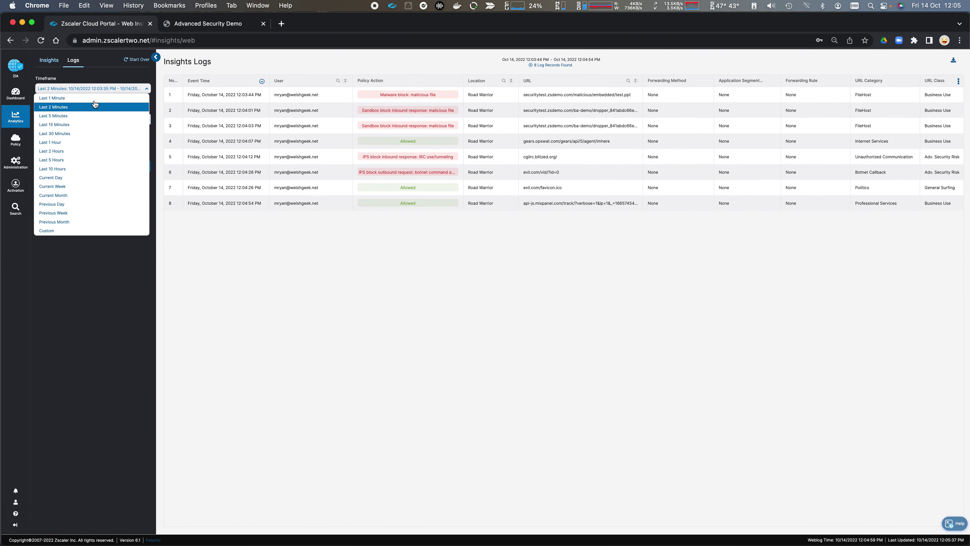
pyautogui.click(80, 122)
pyautogui.click(92, 165)
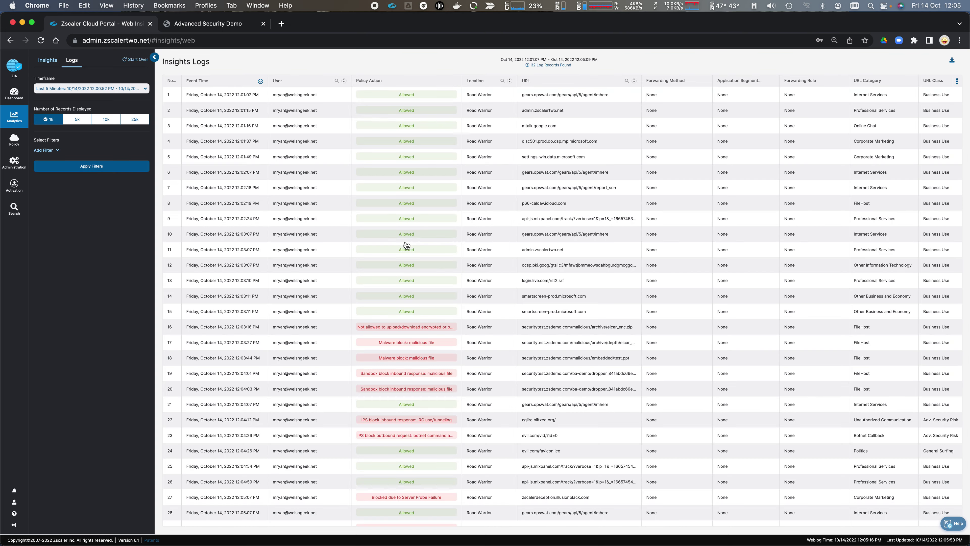
pyautogui.scroll(-3, 543, 275)
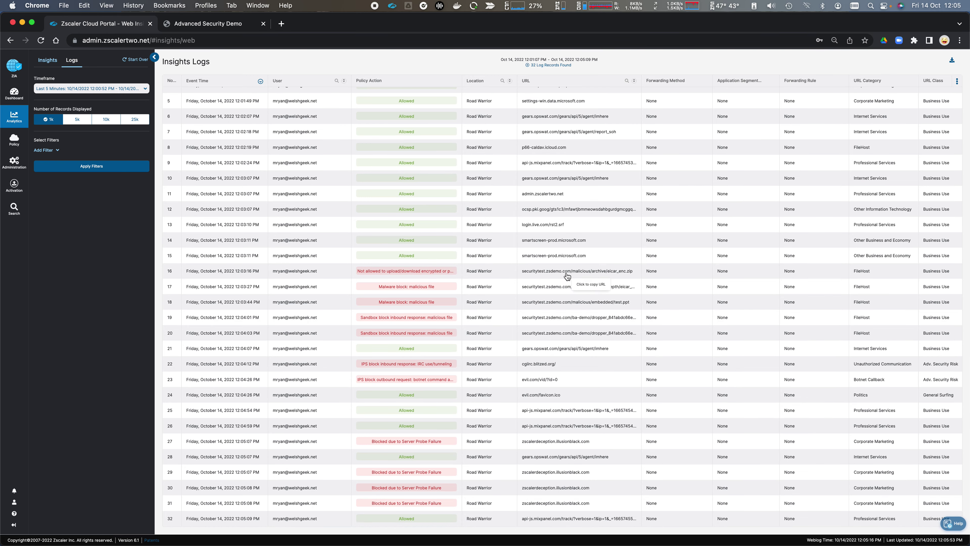
# Step: Filter the web logs to the last 15 minutes with Sandbox Action set to Blocked and apply the filter
pyautogui.scroll(-1, 615, 304)
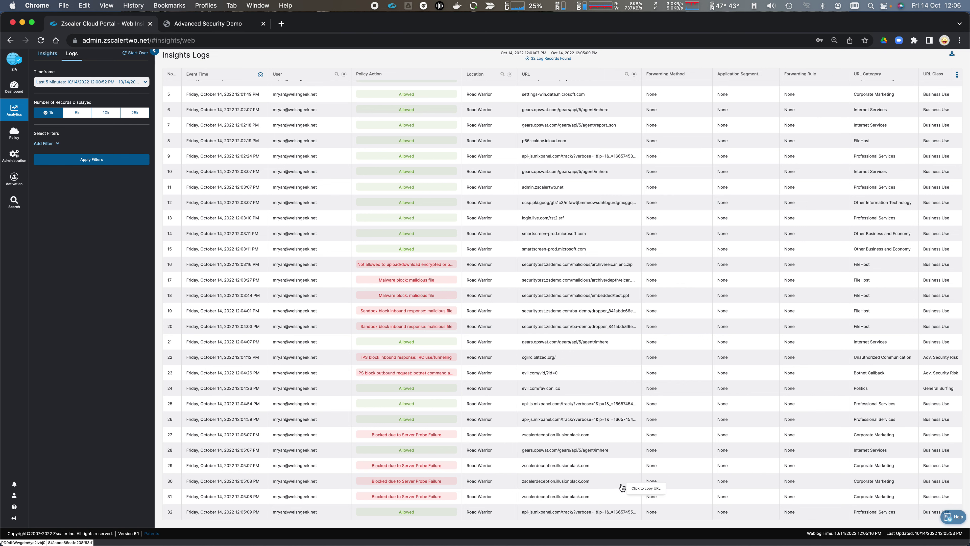
pyautogui.hscroll(5, 625, 477)
pyautogui.hscroll(-5, 626, 477)
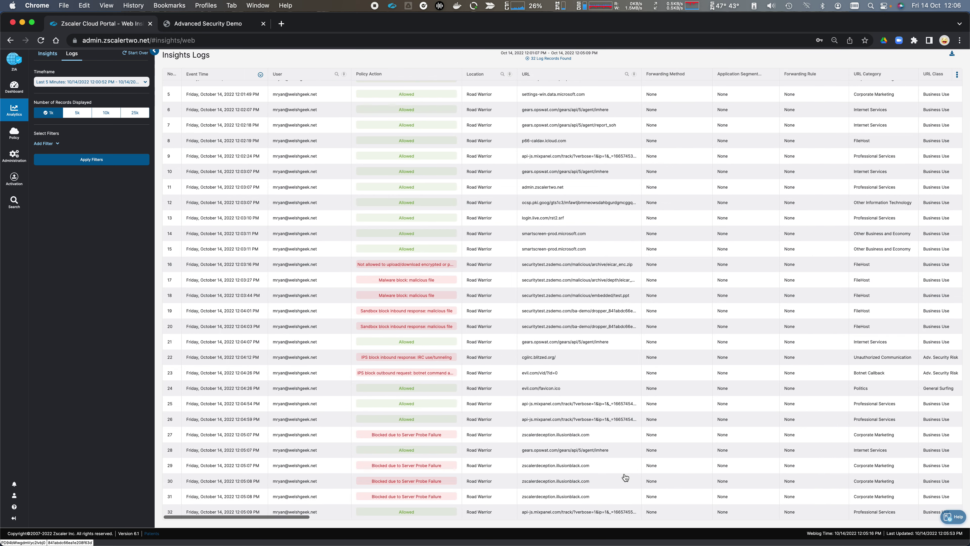
pyautogui.scroll(5, 629, 411)
pyautogui.scroll(-5, 630, 411)
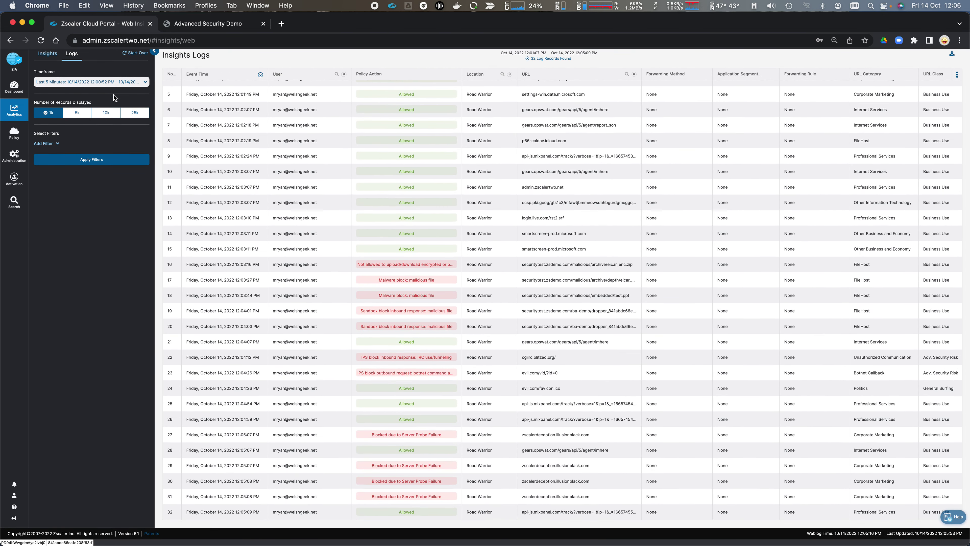
pyautogui.click(139, 82)
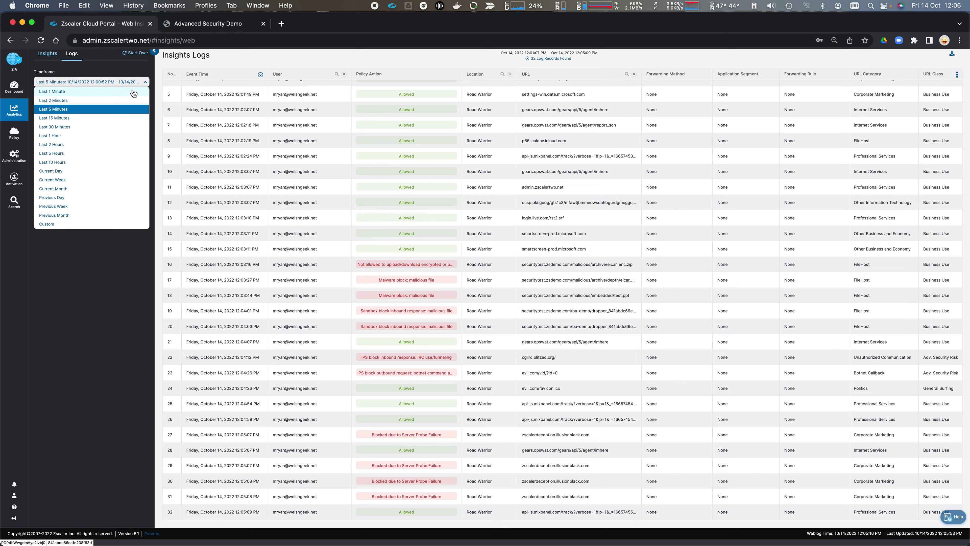
pyautogui.click(84, 123)
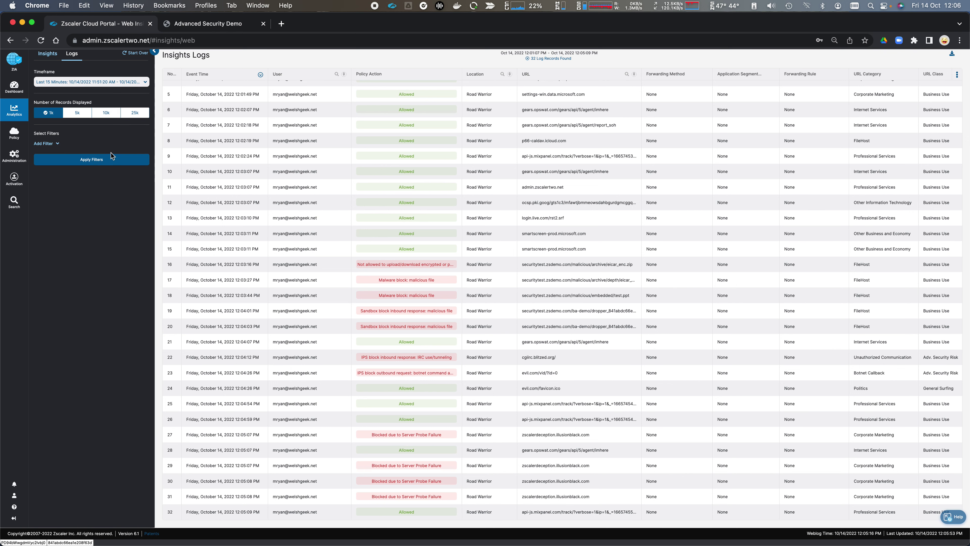
pyautogui.click(46, 143)
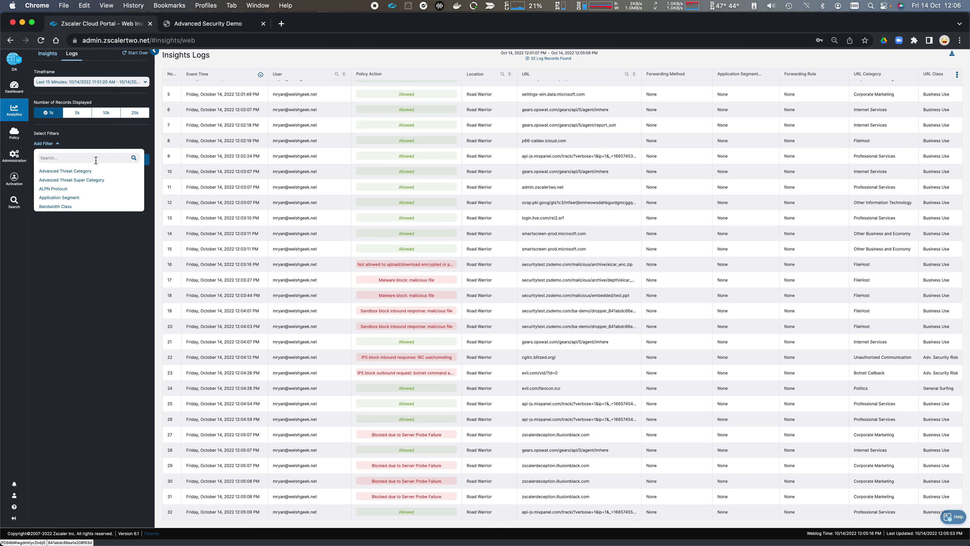
pyautogui.write('action')
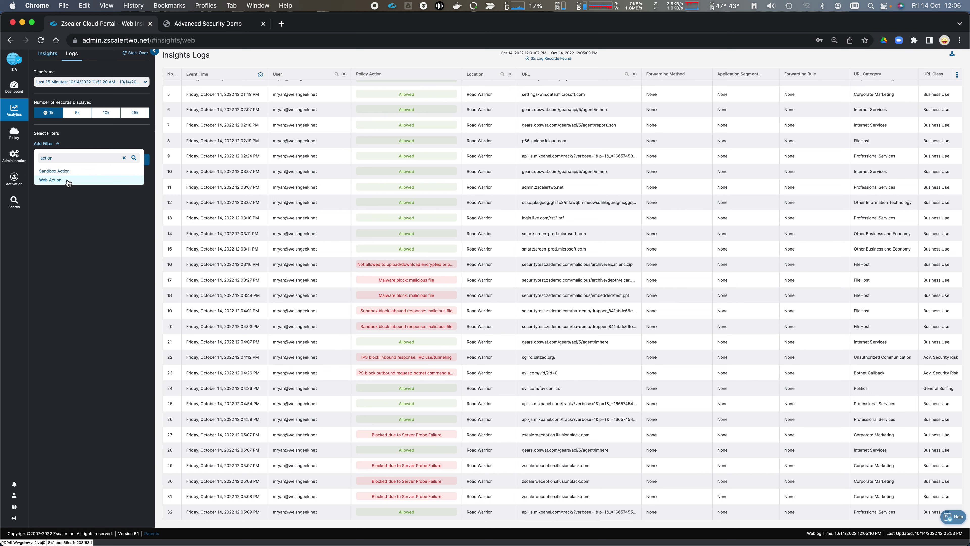
pyautogui.click(54, 171)
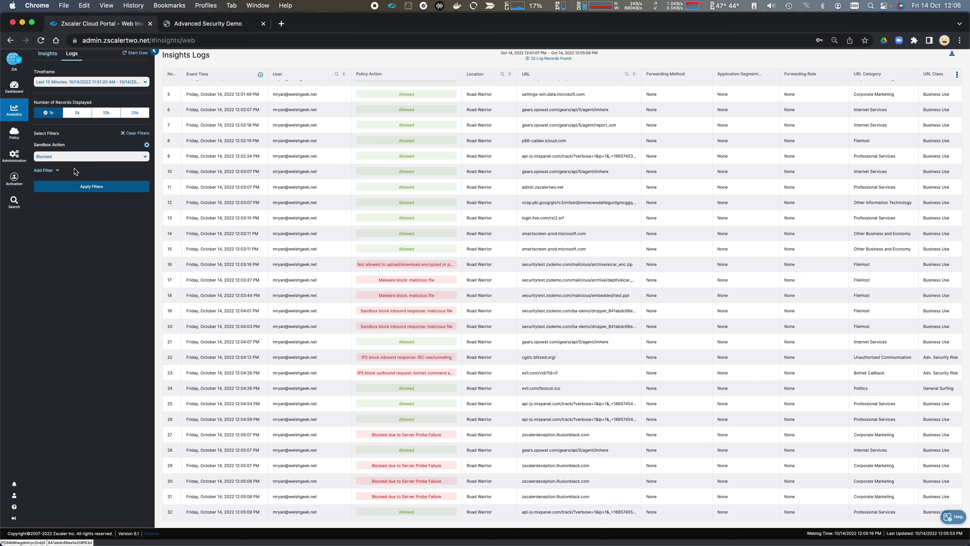
pyautogui.click(100, 188)
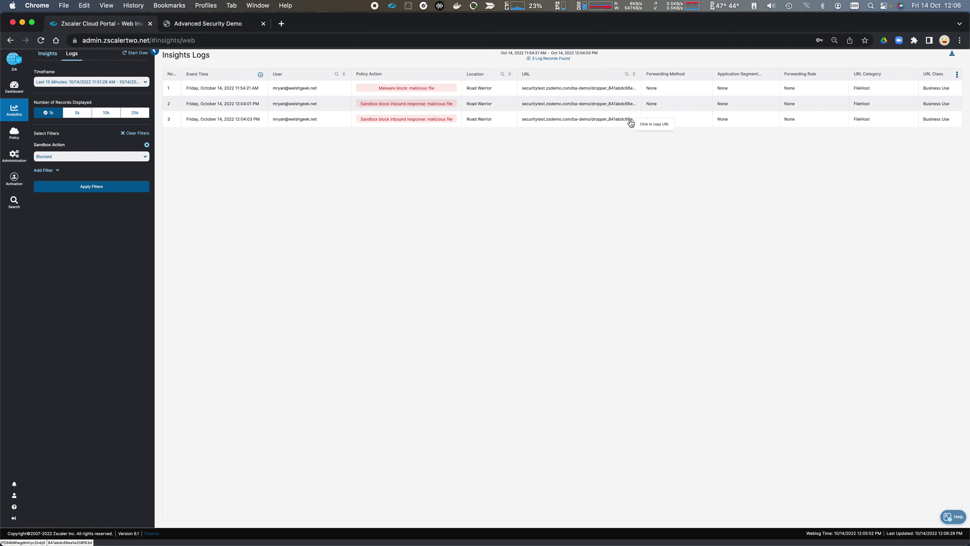
# Step: Open the Sandbox Detail Report from the MD5 hash of the third log record
pyautogui.hscroll(8, 705, 133)
pyautogui.hscroll(10, 710, 134)
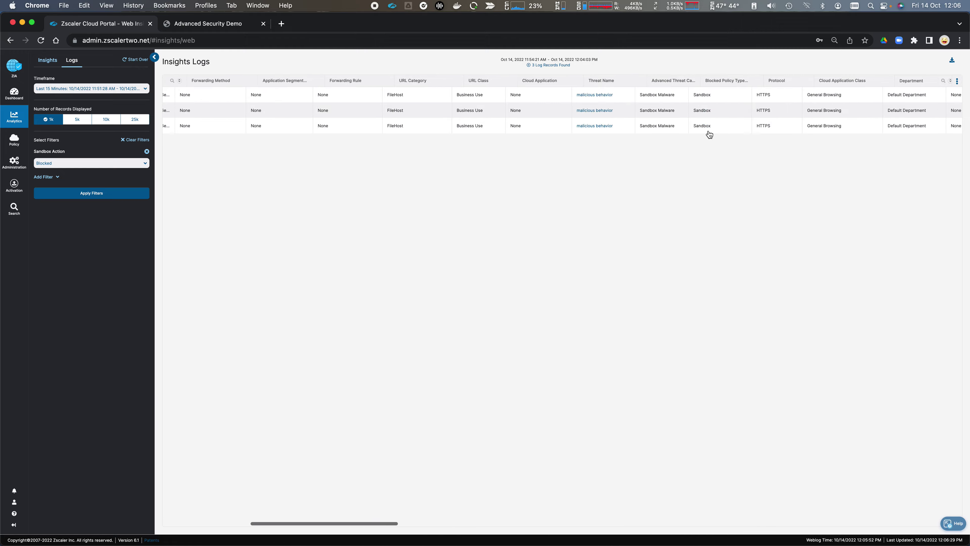
pyautogui.hscroll(15, 710, 134)
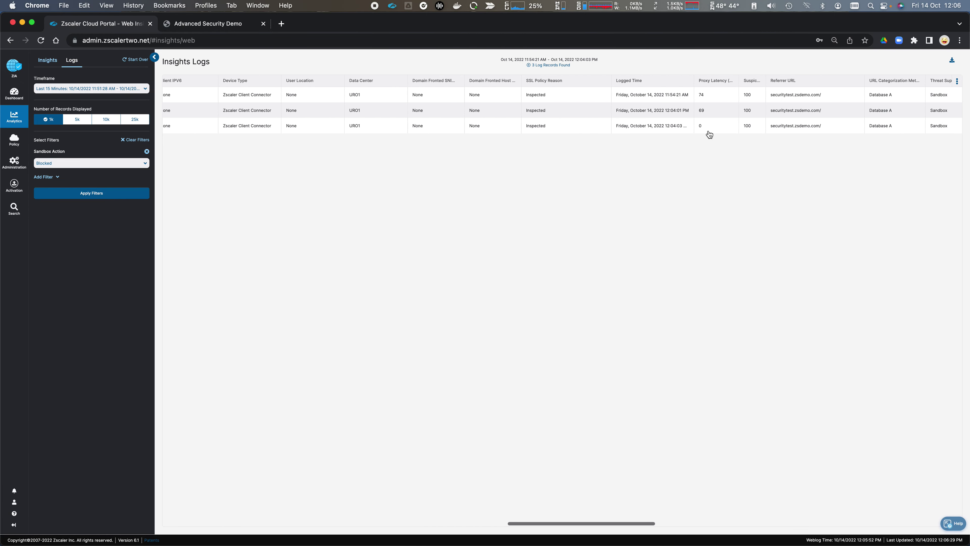
pyautogui.hscroll(5, 526, 128)
pyautogui.hscroll(15, 525, 128)
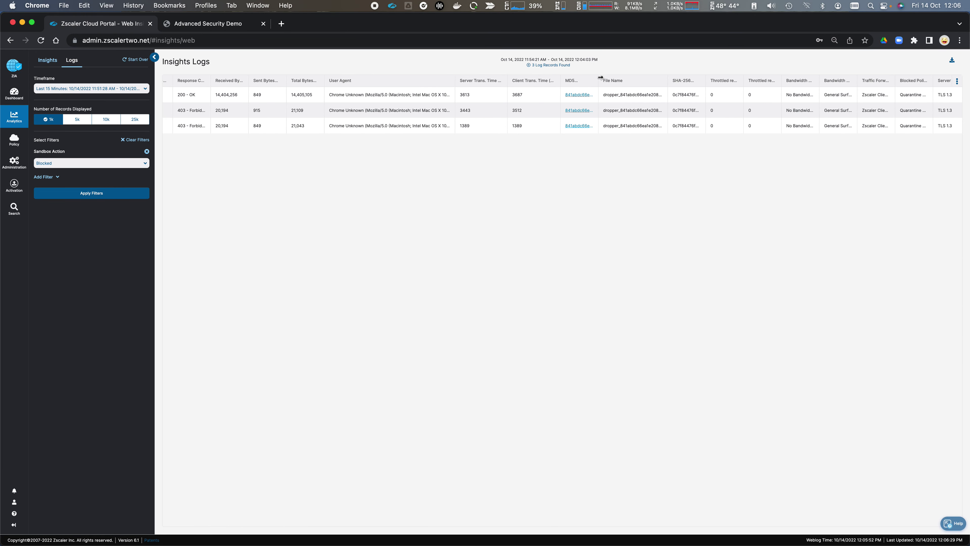
pyautogui.click(581, 126)
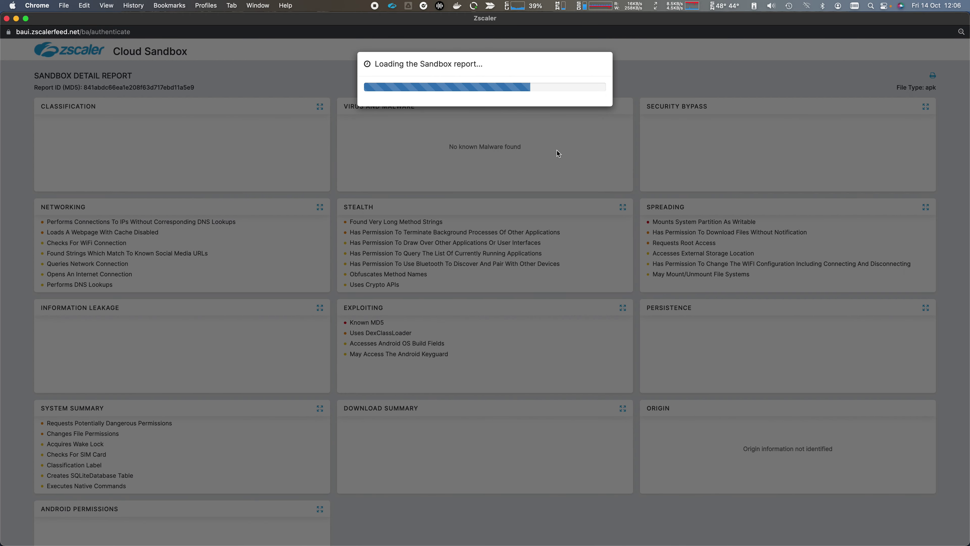
# Step: Review the sandbox report's classification, behaviour categories, Android permissions and file properties
pyautogui.scroll(-3, 556, 151)
pyautogui.scroll(2, 557, 151)
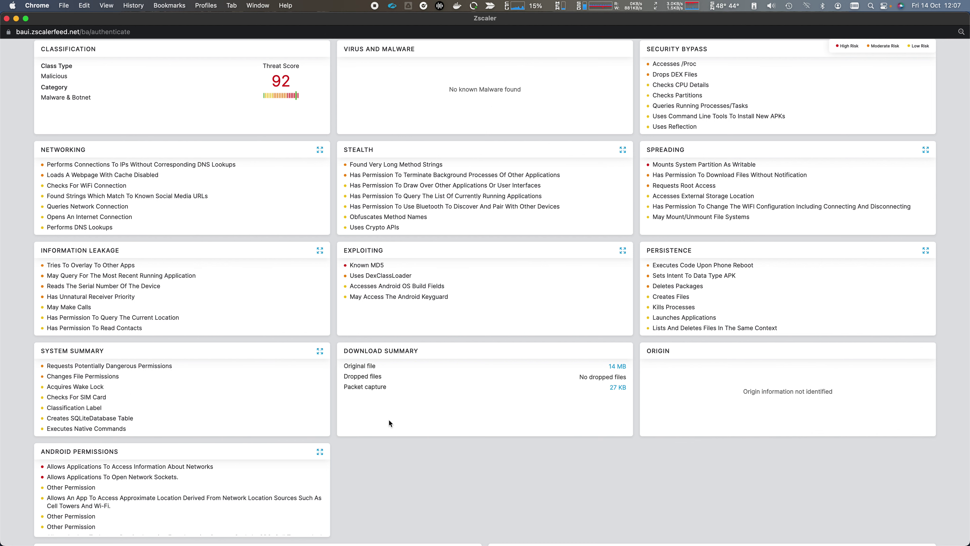
pyautogui.scroll(-10, 390, 423)
pyautogui.scroll(5, 389, 423)
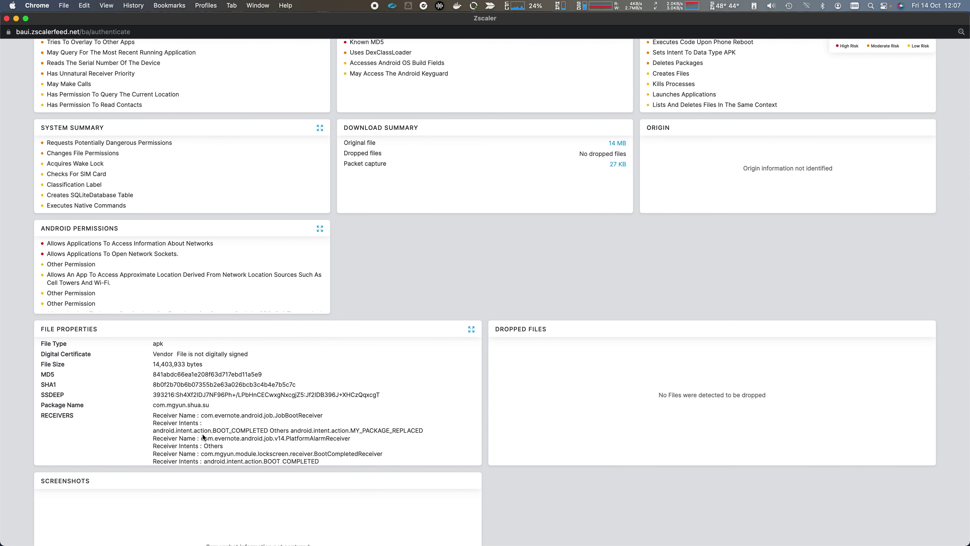
pyautogui.scroll(-10, 204, 437)
pyautogui.scroll(-5, 448, 402)
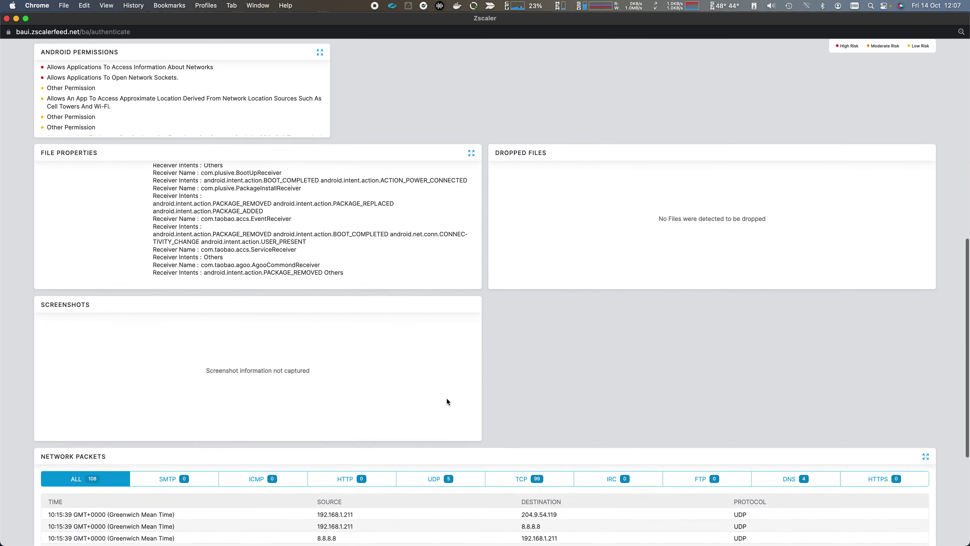
# Step: Examine the report's captured network packets and return to the beginning of the report
pyautogui.scroll(-8, 448, 398)
pyautogui.scroll(4, 451, 397)
pyautogui.scroll(-7, 451, 397)
pyautogui.scroll(-10, 452, 398)
pyautogui.scroll(-8, 451, 397)
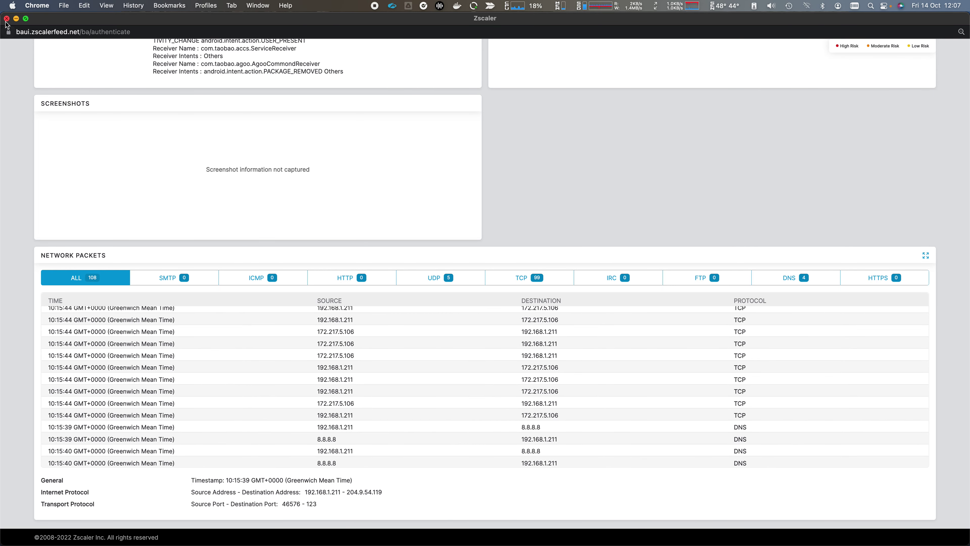
pyautogui.scroll(20, 154, 173)
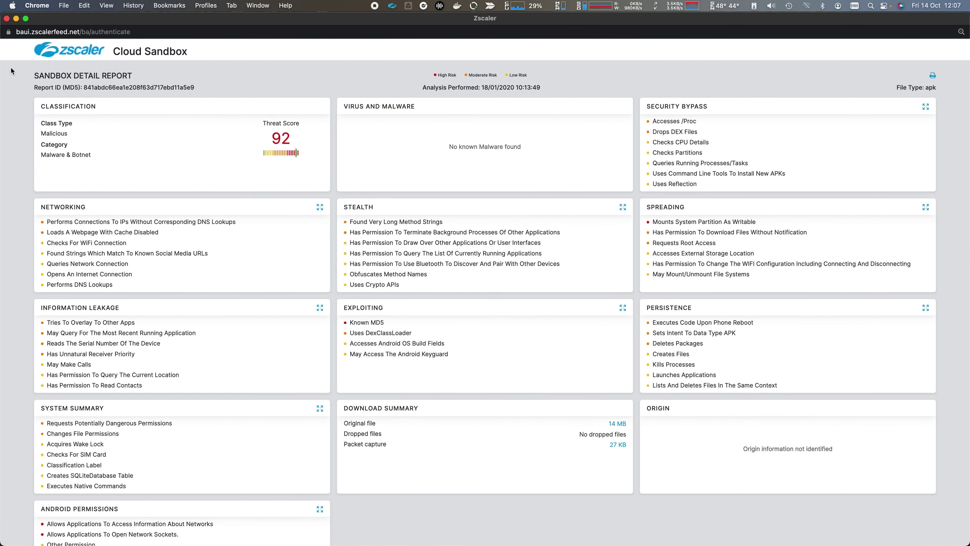
# Step: Close the sandbox report and widen the MD5 column in the web logs to fit the full hashes
pyautogui.click(7, 19)
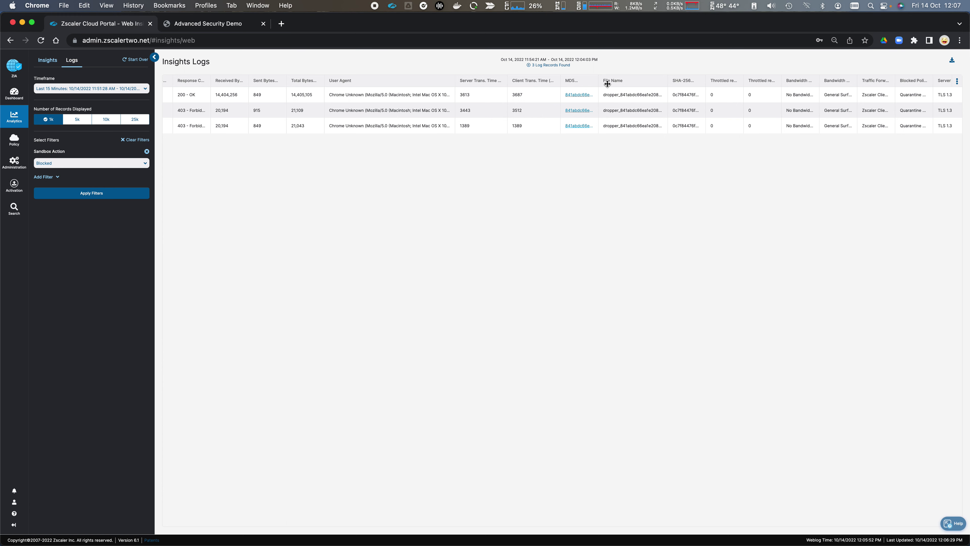
pyautogui.moveTo(600, 80); pyautogui.dragTo(654, 82)
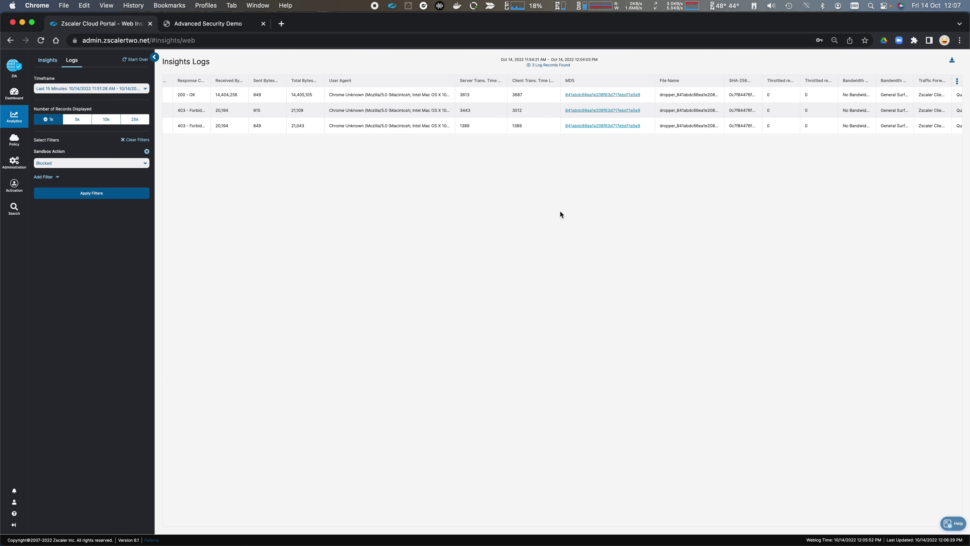